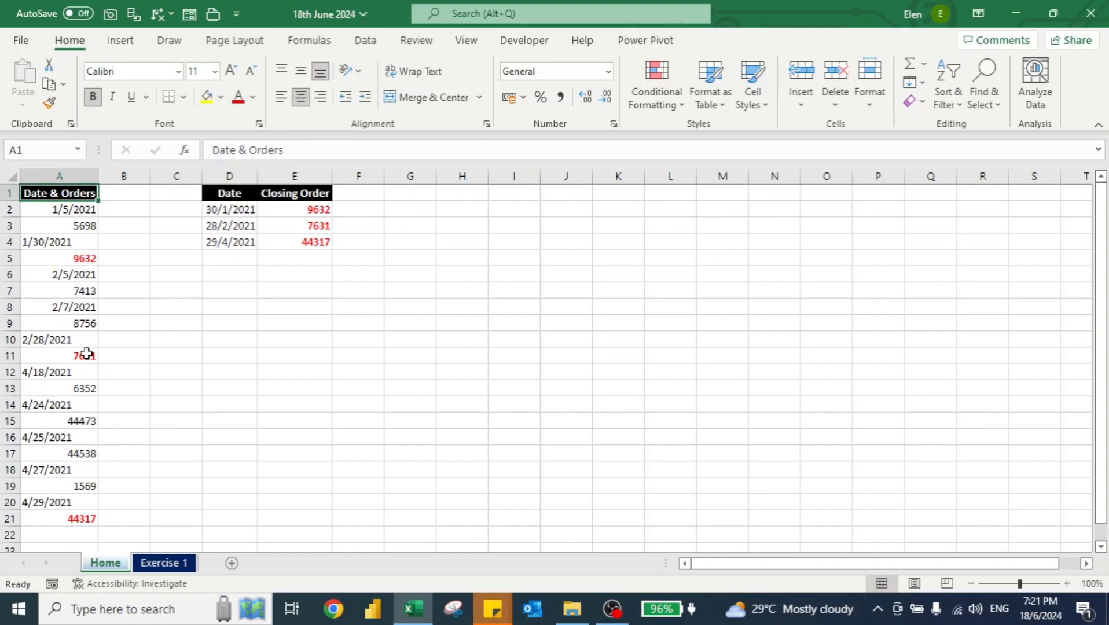
Examine the combined Date & Orders column and the expected Date and Closing Order table on the Home sheet.
key(Down)
key(Down)
key(Down)
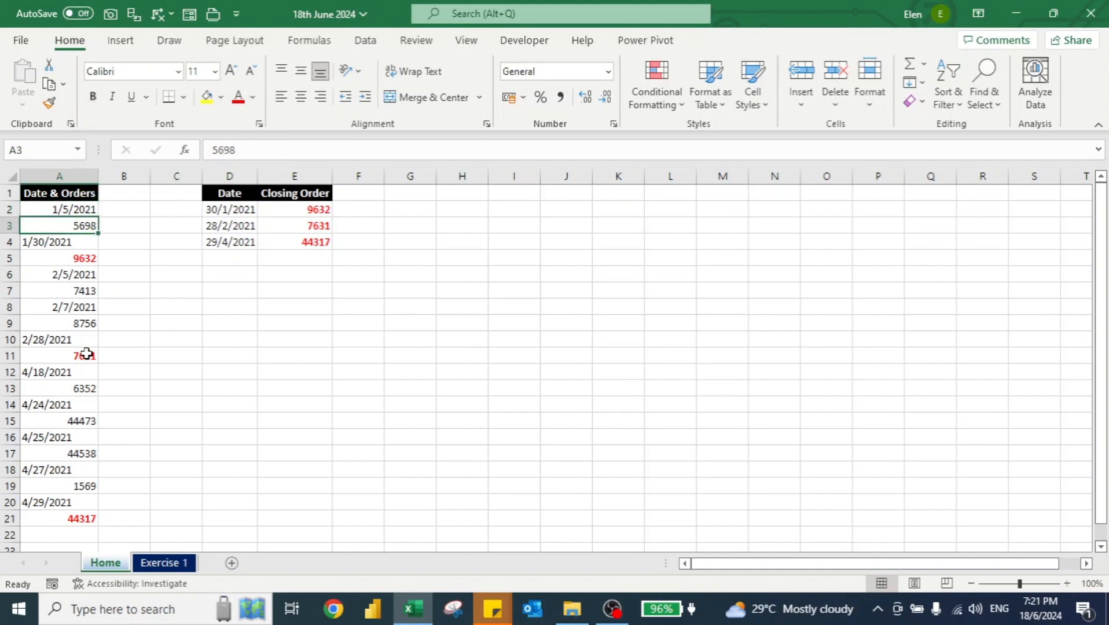
key(Down)
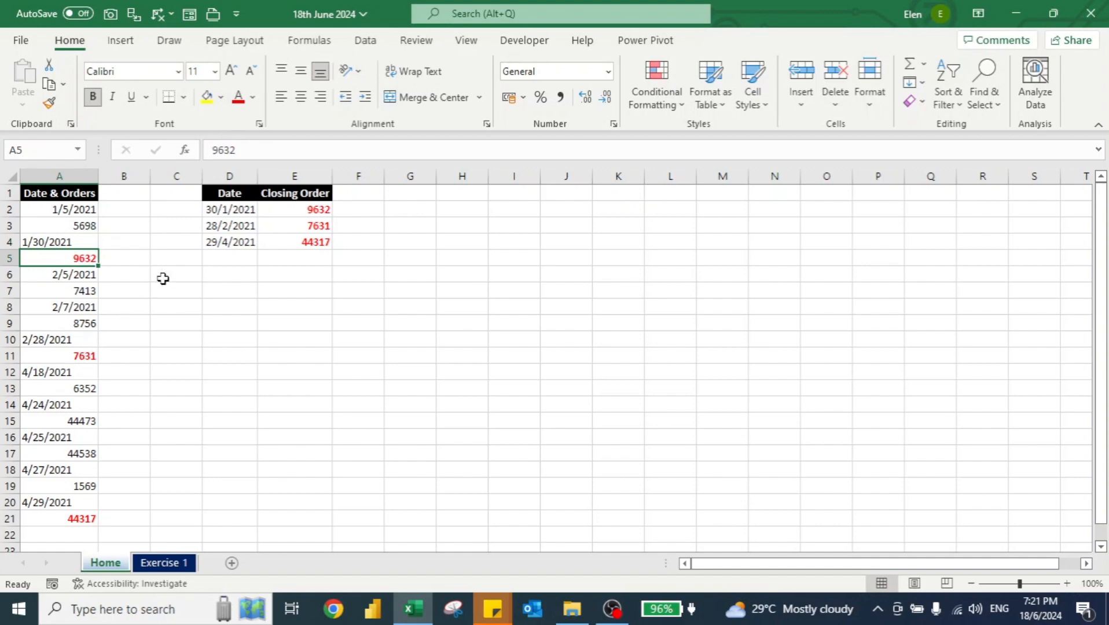
click(219, 214)
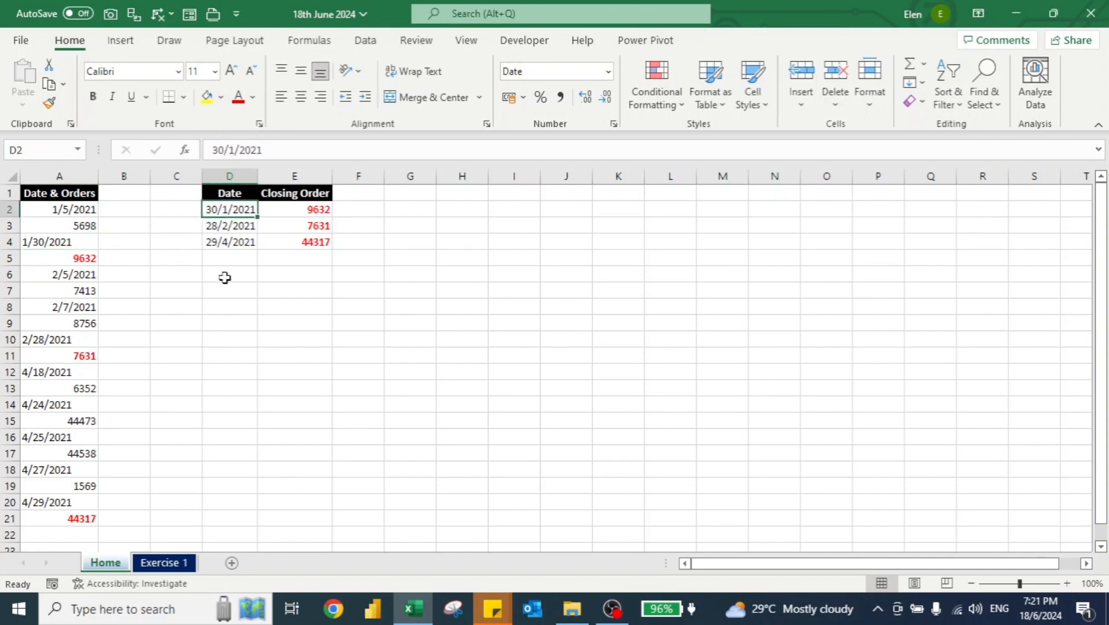
key(Right)
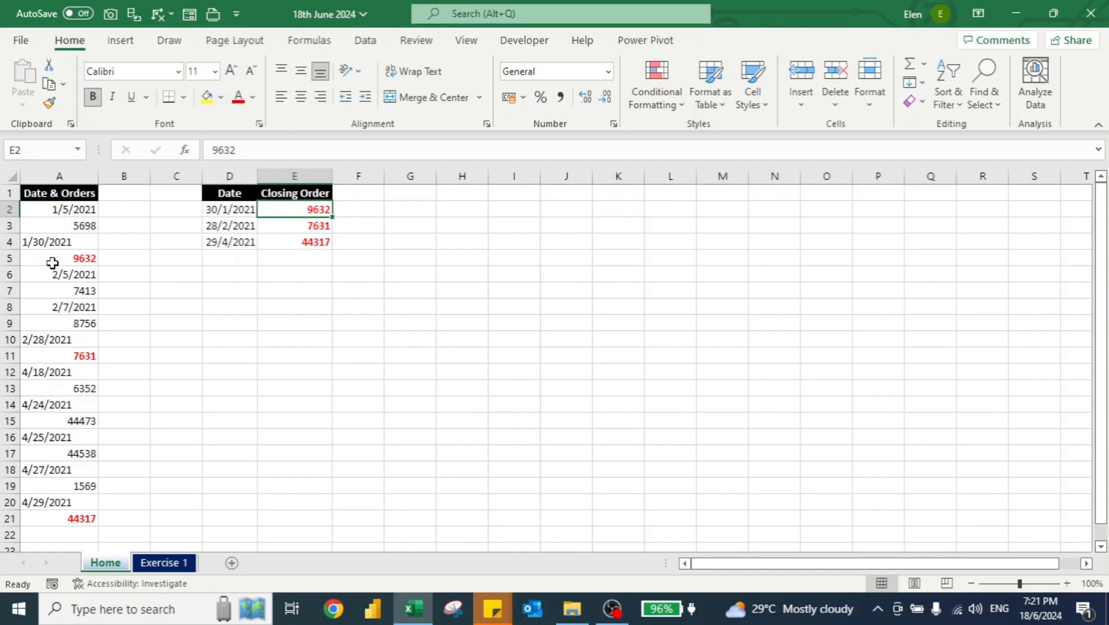
key(Left)
key(Right)
Load the Date & Orders range A1:A21 of the Exercise 1 sheet into Power Query as a table with headers.
click(161, 570)
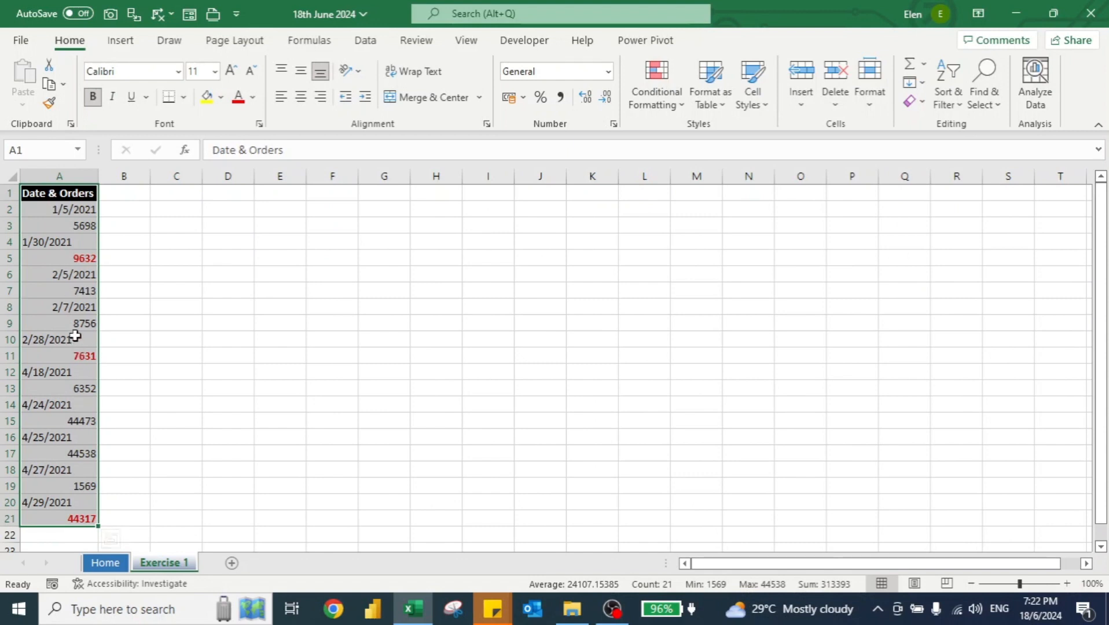
drag(63, 242, 63, 258)
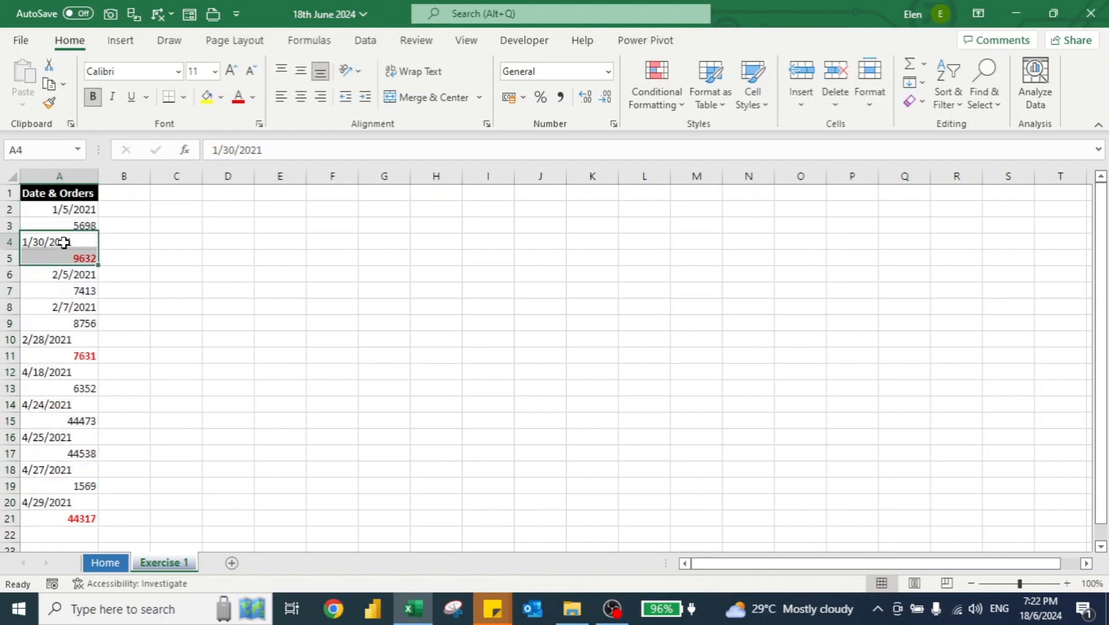
click(64, 242)
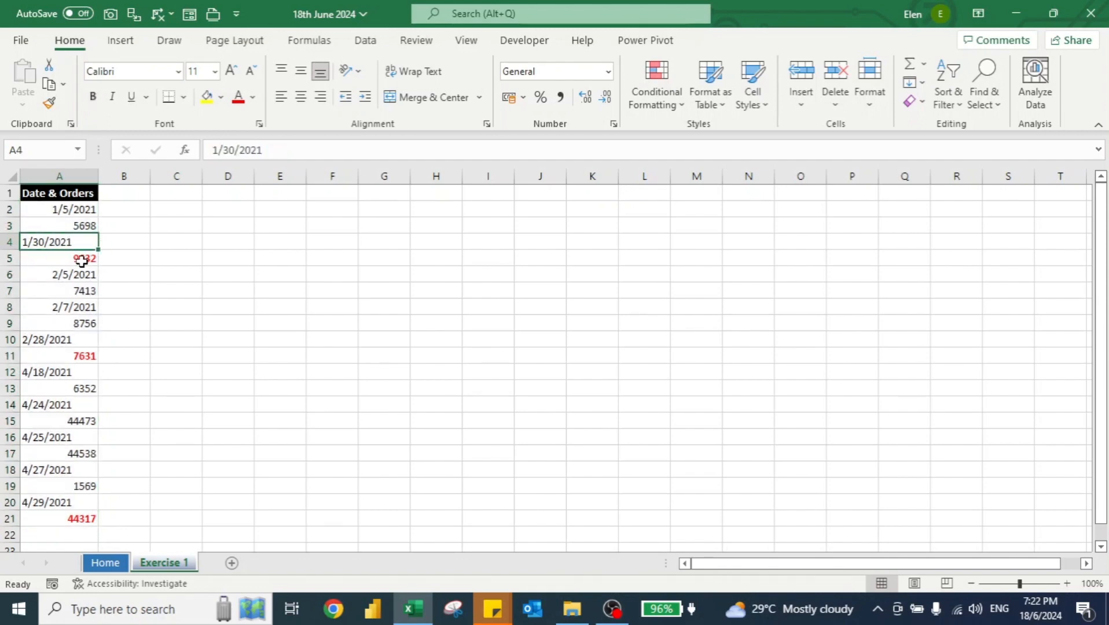
key(ctrl+a)
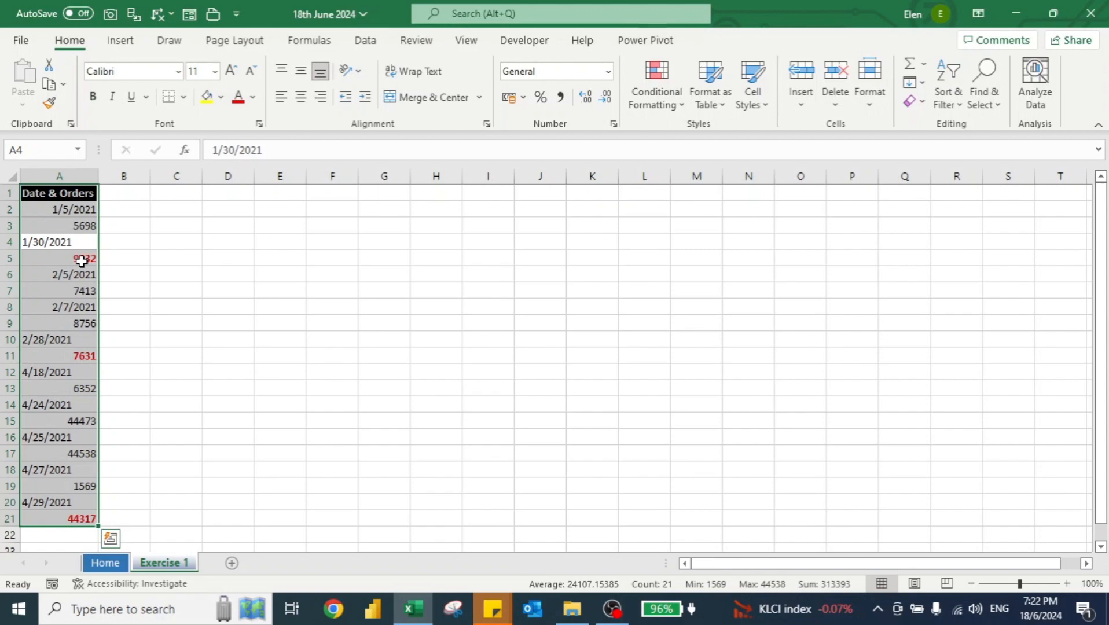
click(367, 42)
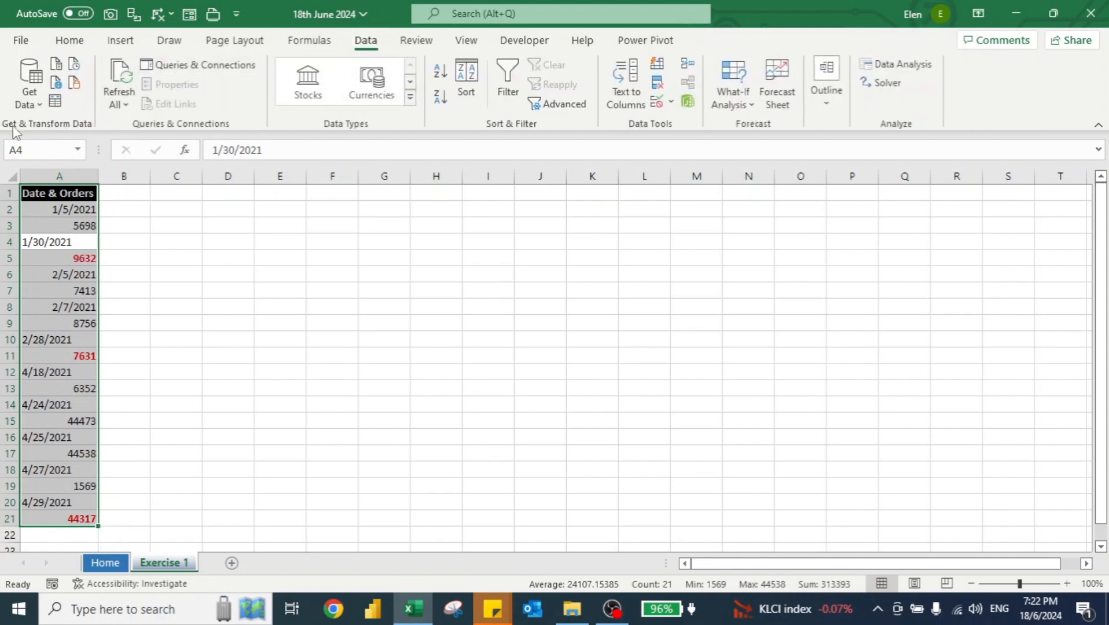
click(55, 103)
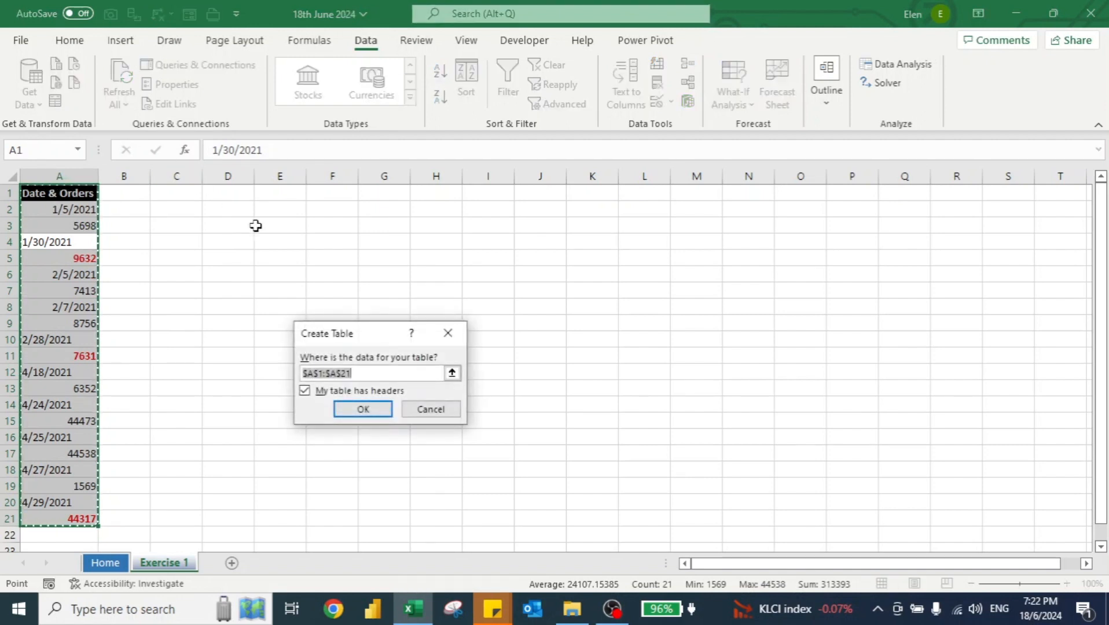
drag(341, 337, 250, 255)
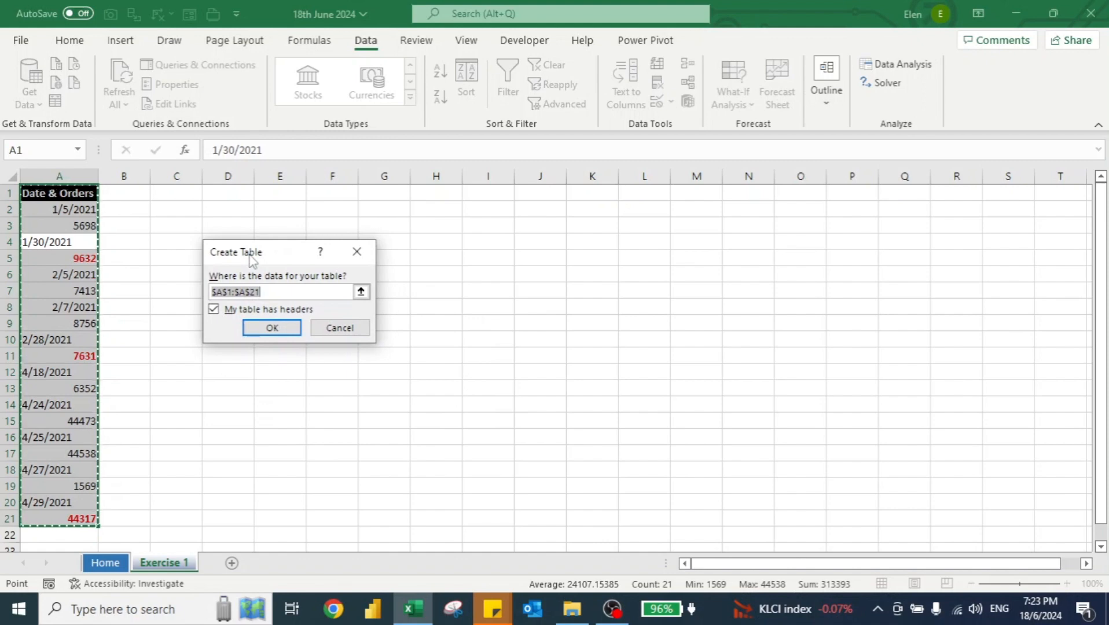
click(273, 334)
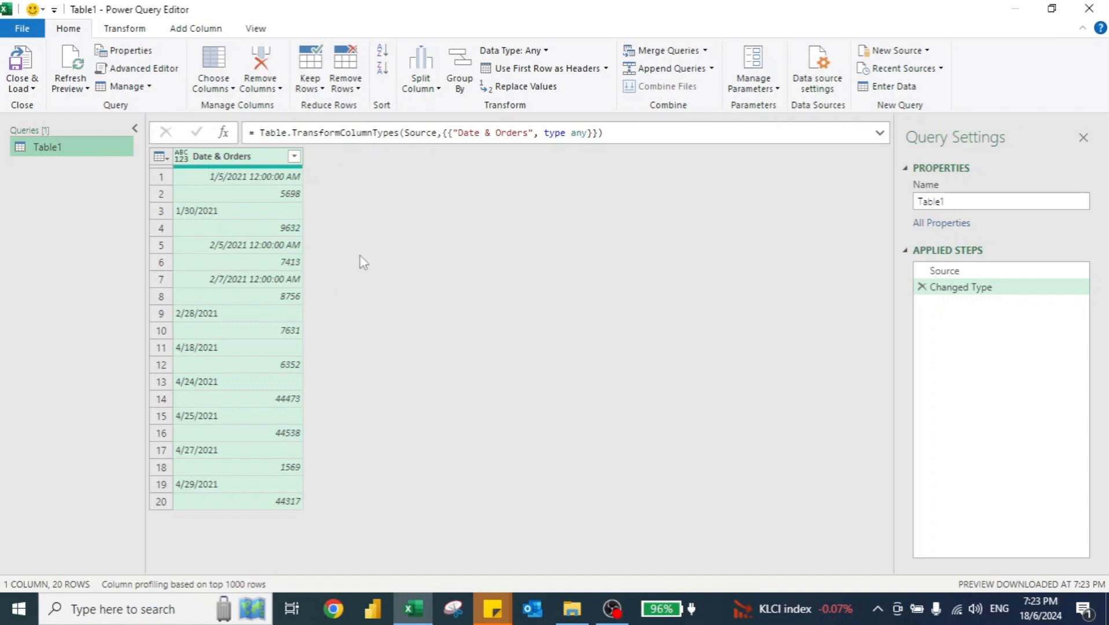
Add an index column starting from 0 and a new column that integer-divides the index by 2.
click(197, 30)
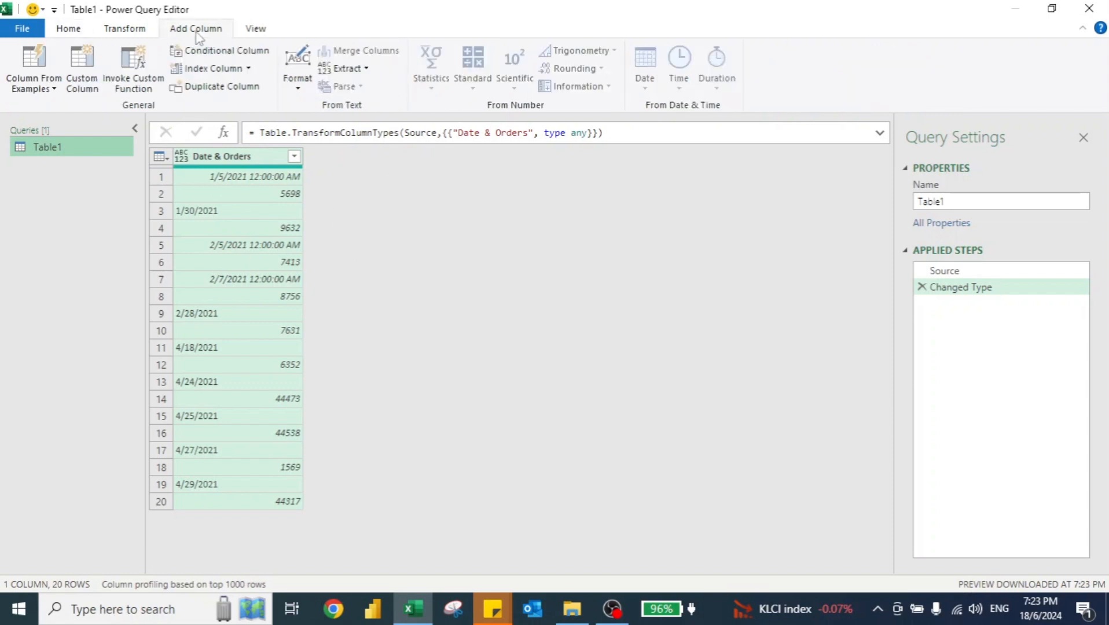
click(185, 70)
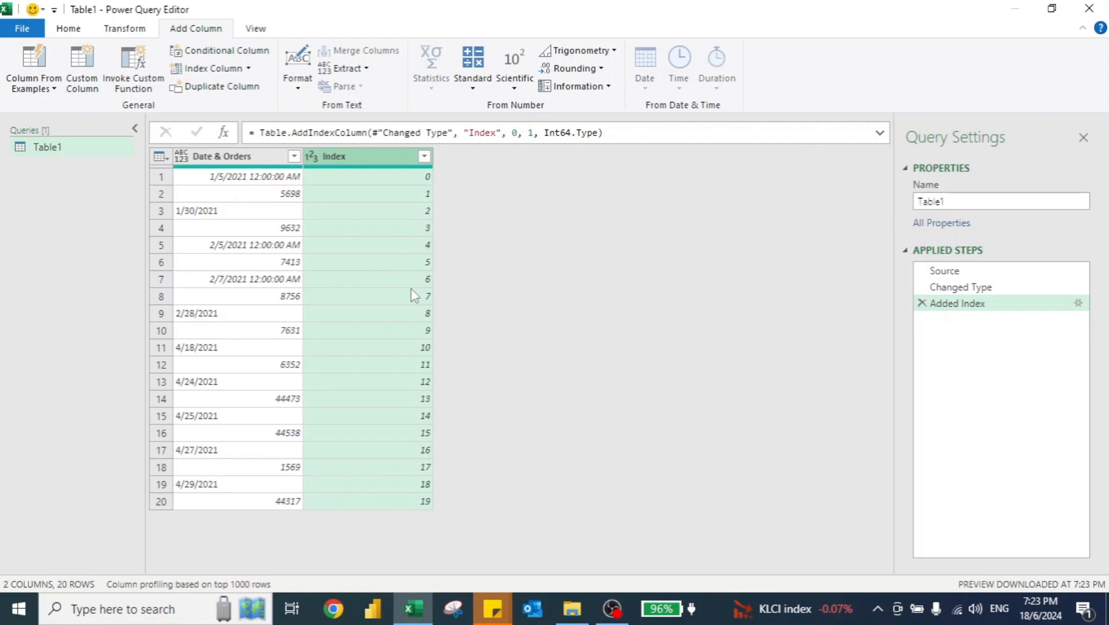
click(483, 91)
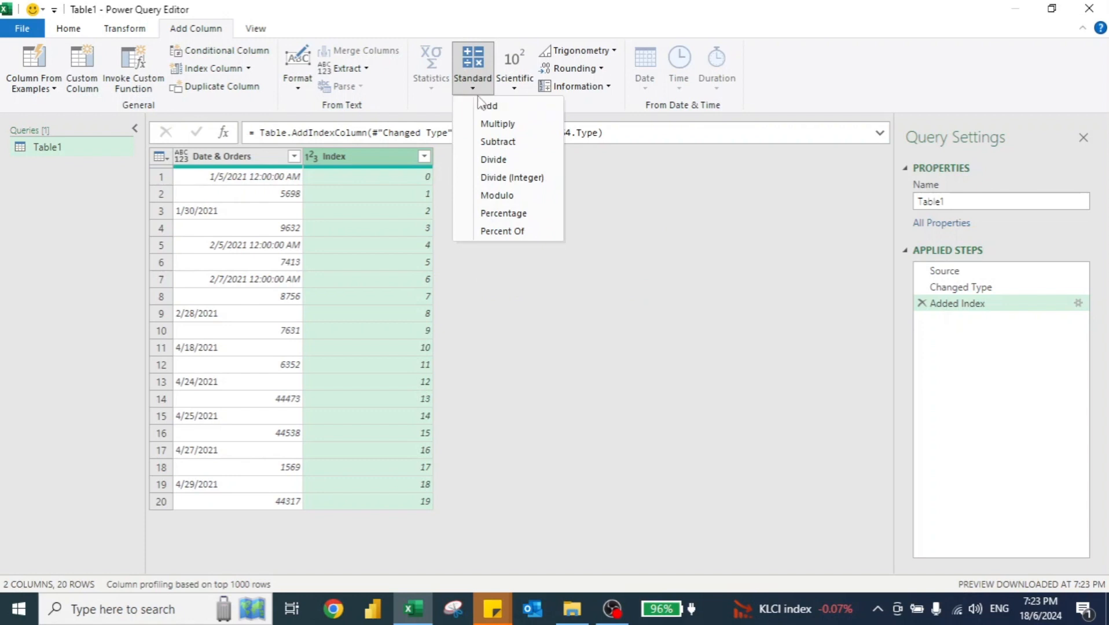
click(488, 180)
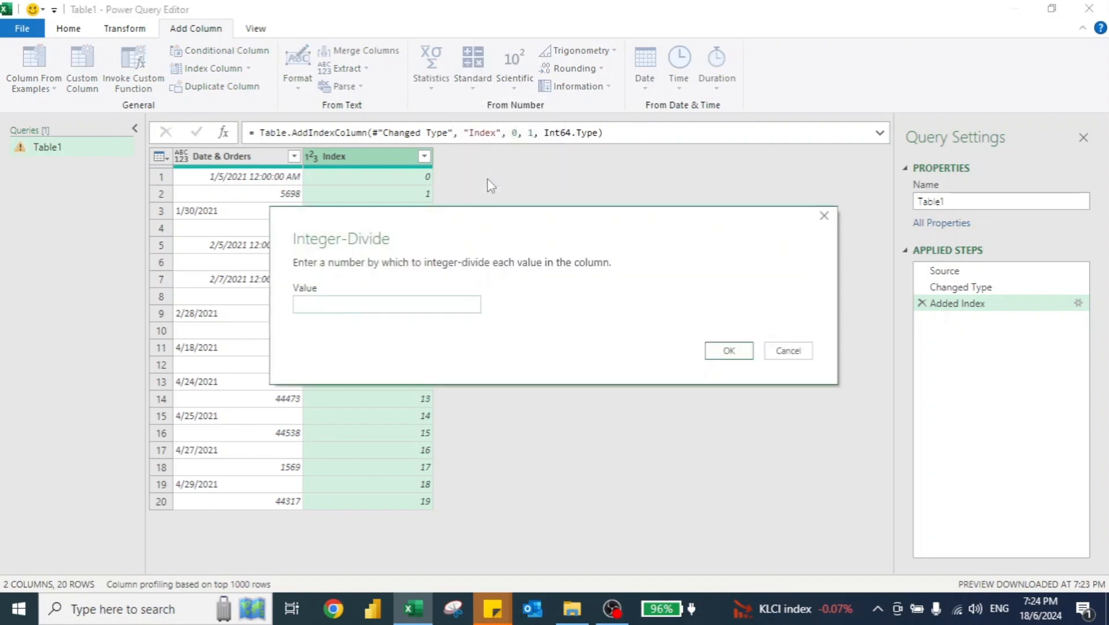
drag(471, 220, 660, 216)
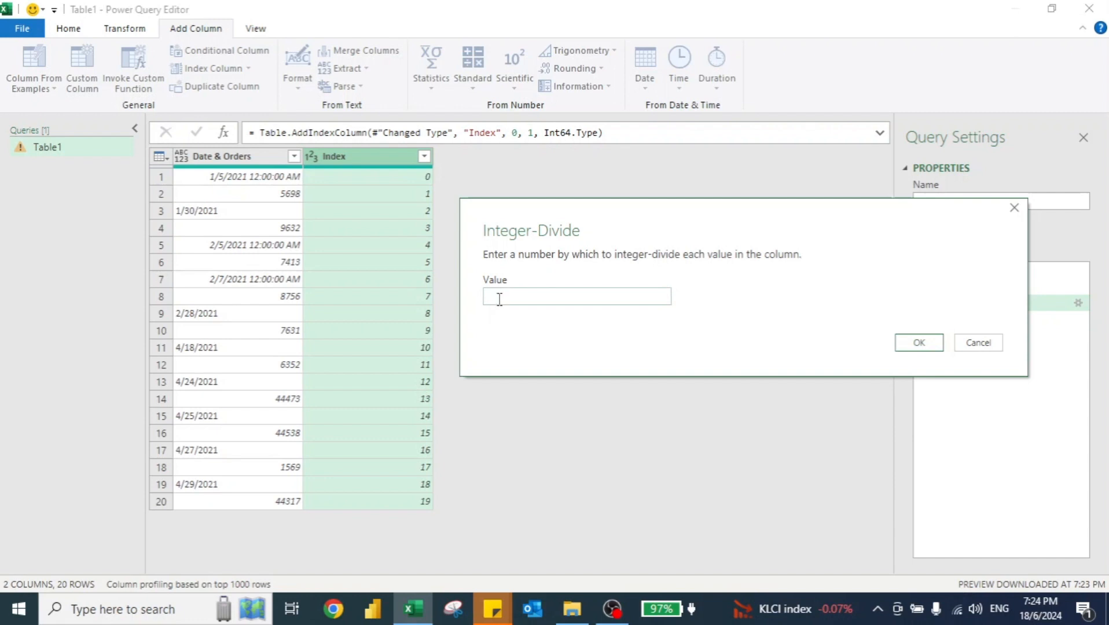
text(2)
click(918, 344)
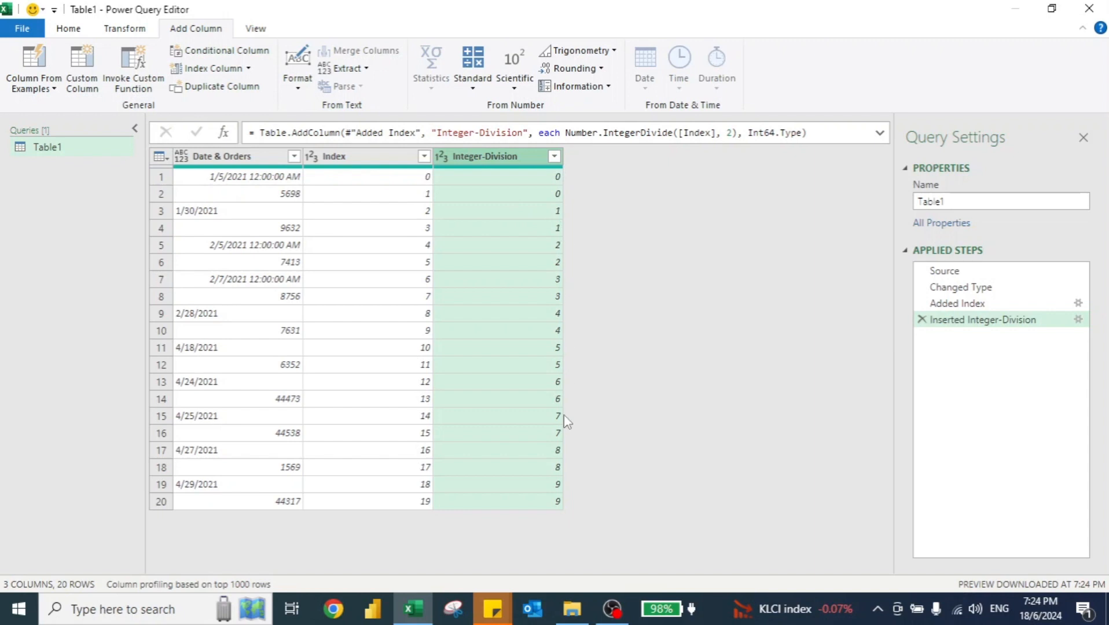
Transform the Index column into its modulo 2 remainder and dismiss the VPN notification.
click(352, 153)
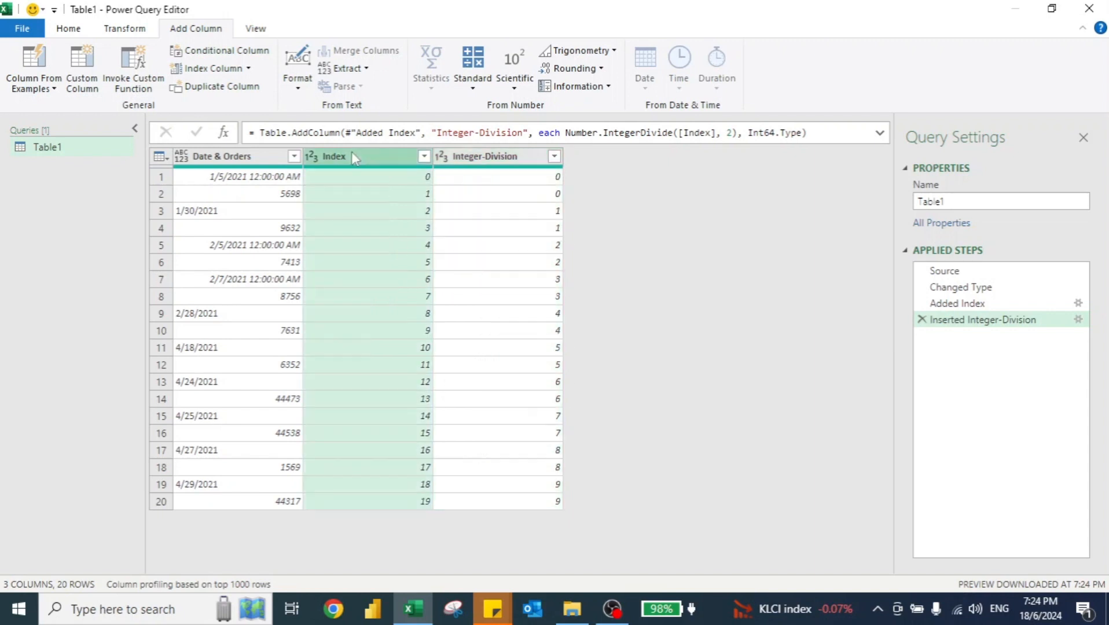
click(125, 29)
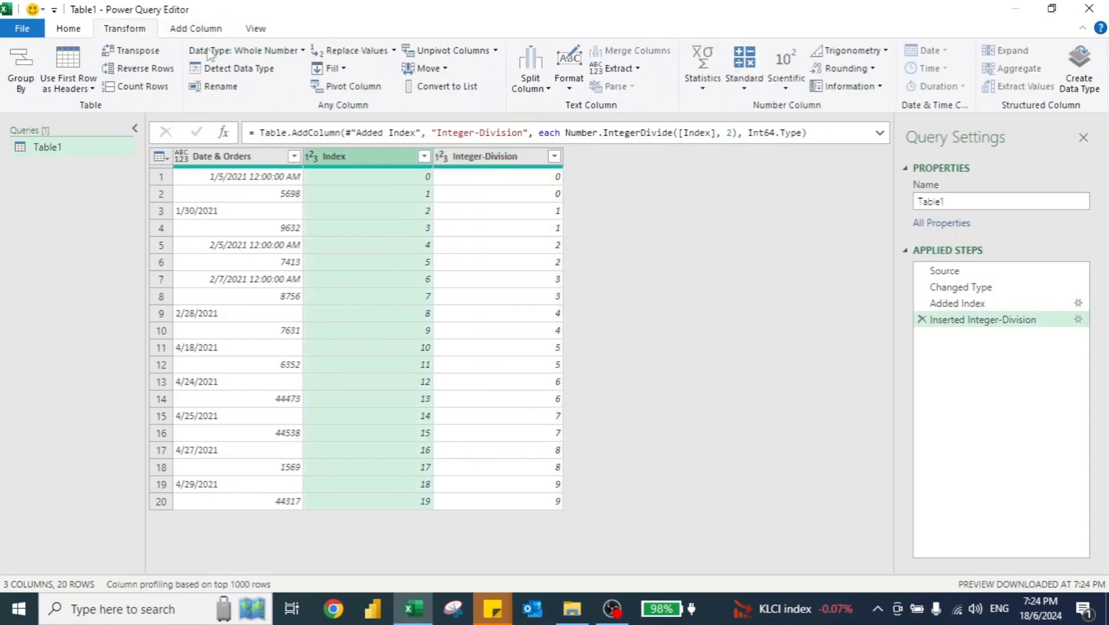
click(740, 84)
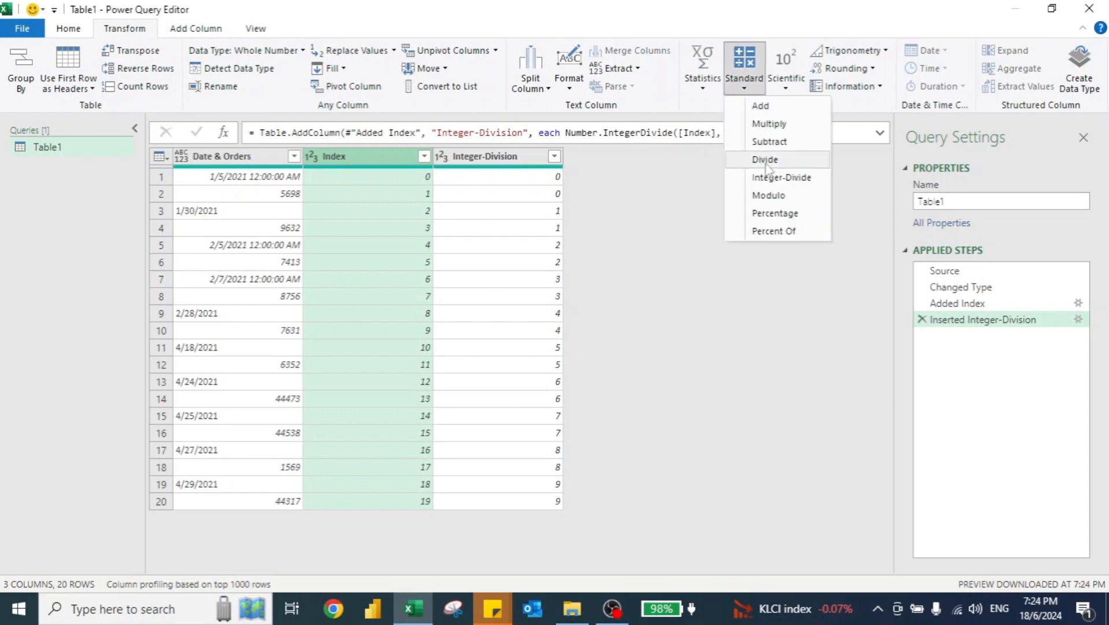
click(752, 197)
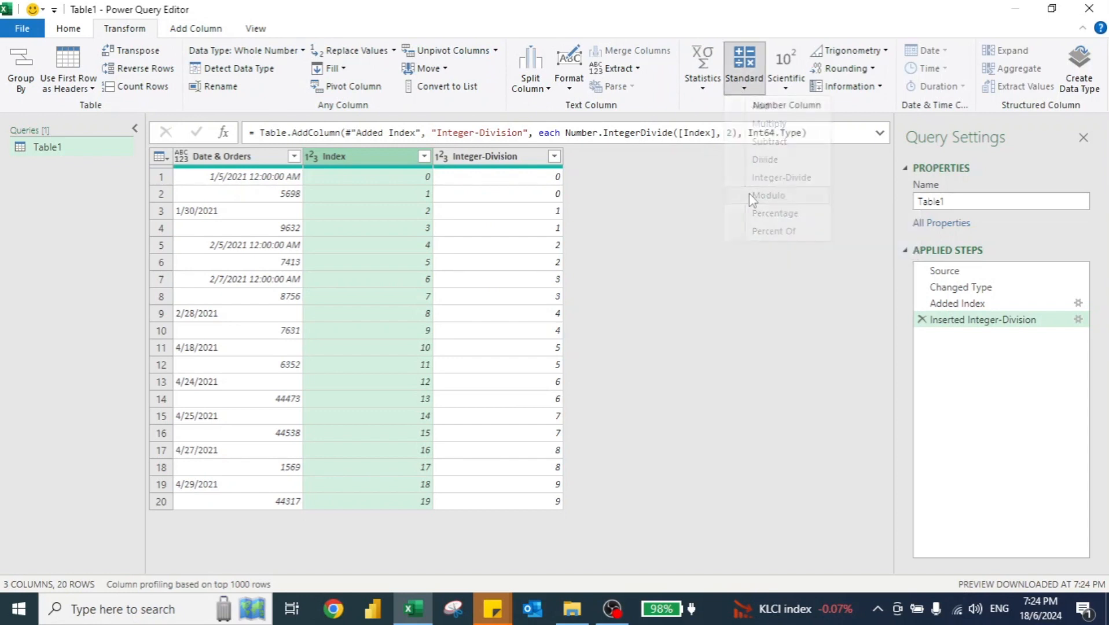
text(2)
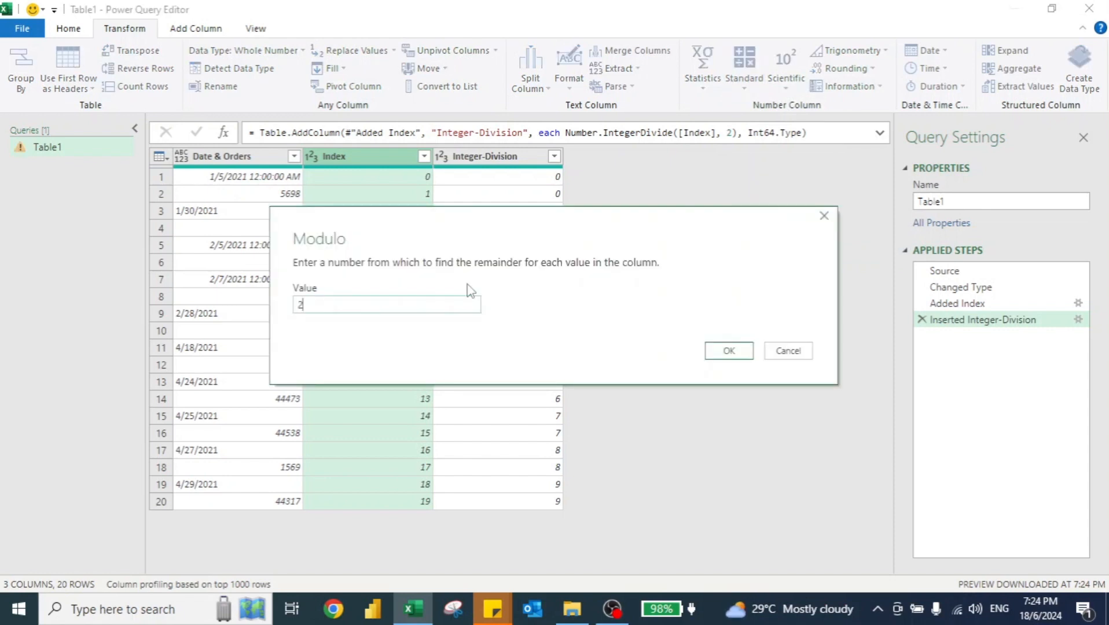
click(728, 352)
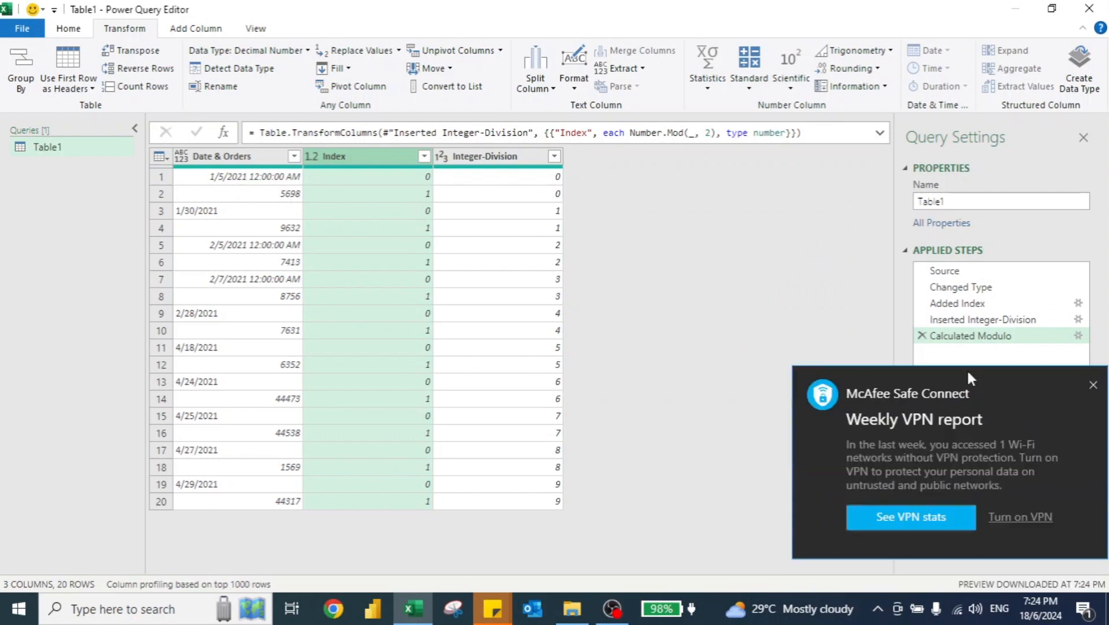
click(1093, 384)
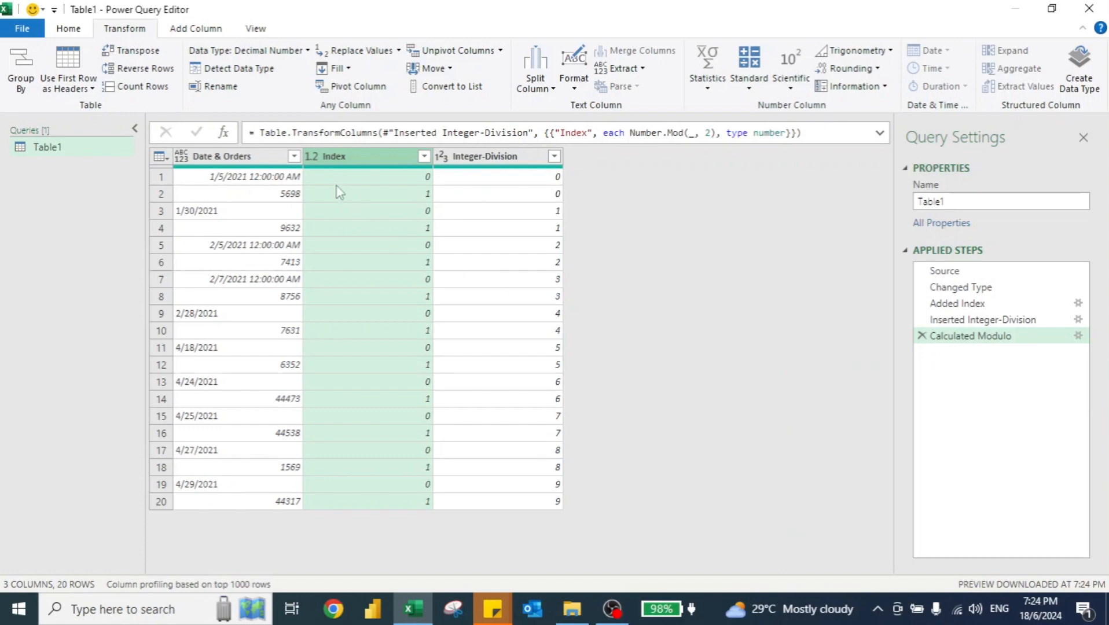
Try to pivot the Index column on the Date & Orders values with the Count (All) aggregation, and delete that pivot step.
click(362, 93)
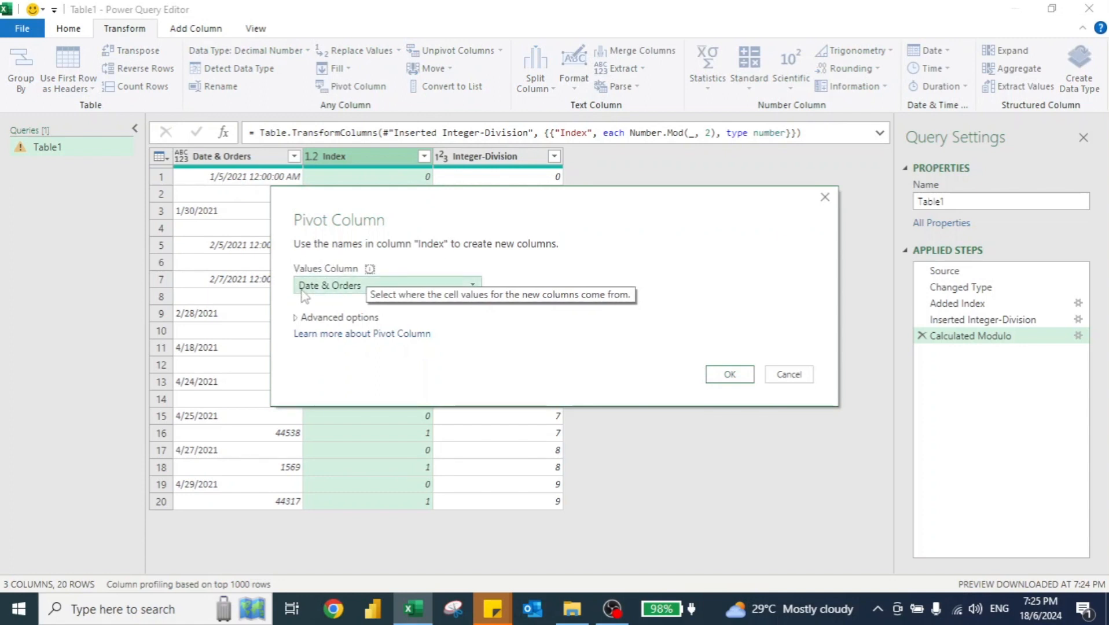
click(296, 318)
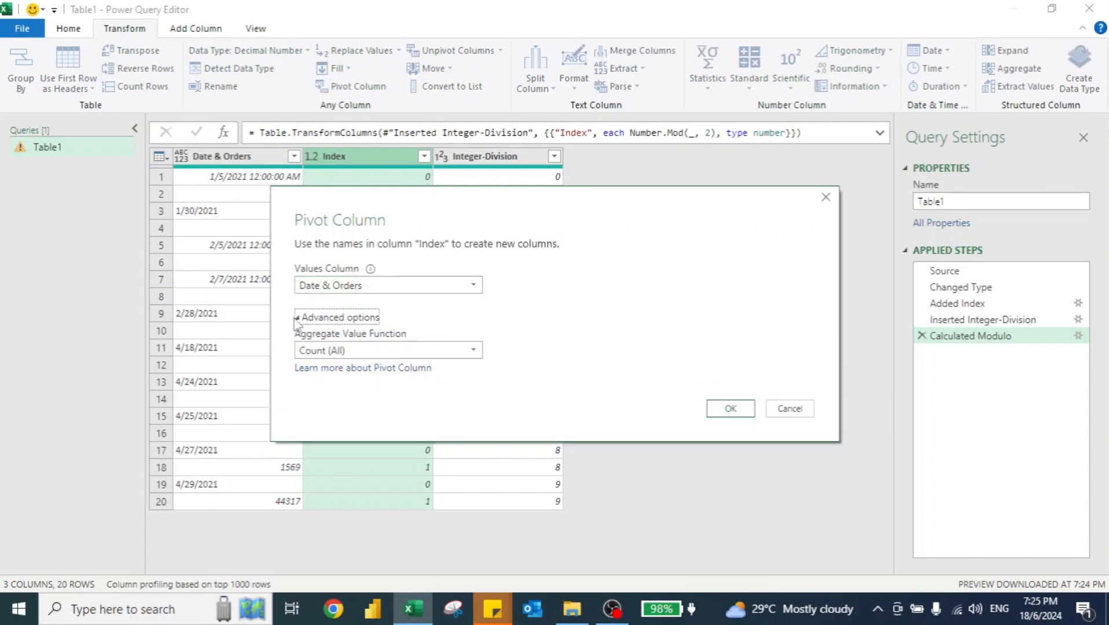
click(321, 354)
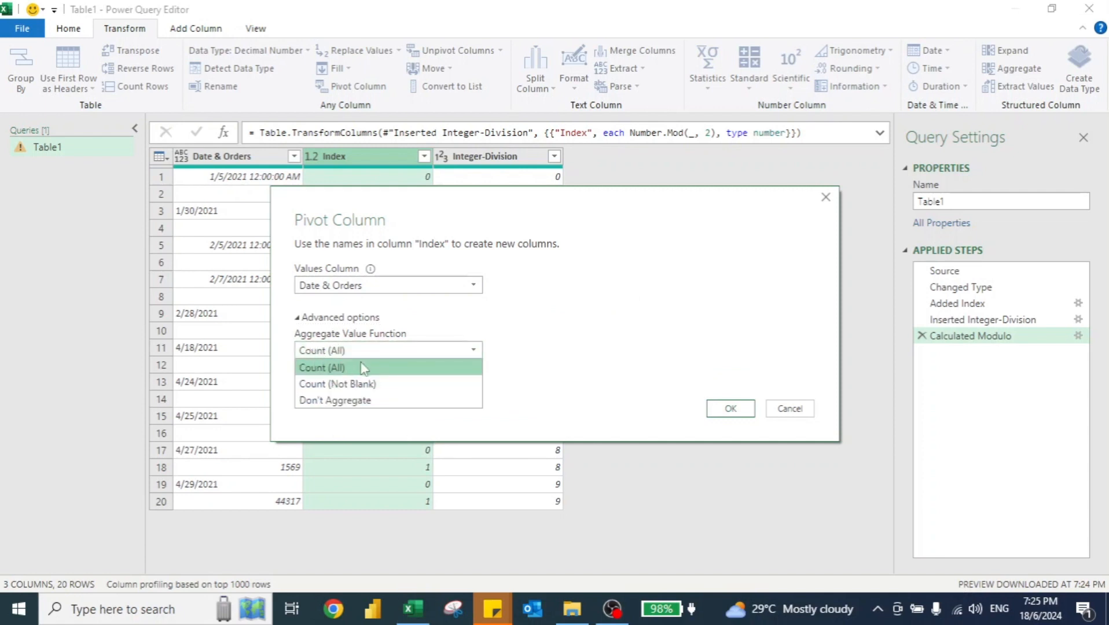
click(730, 409)
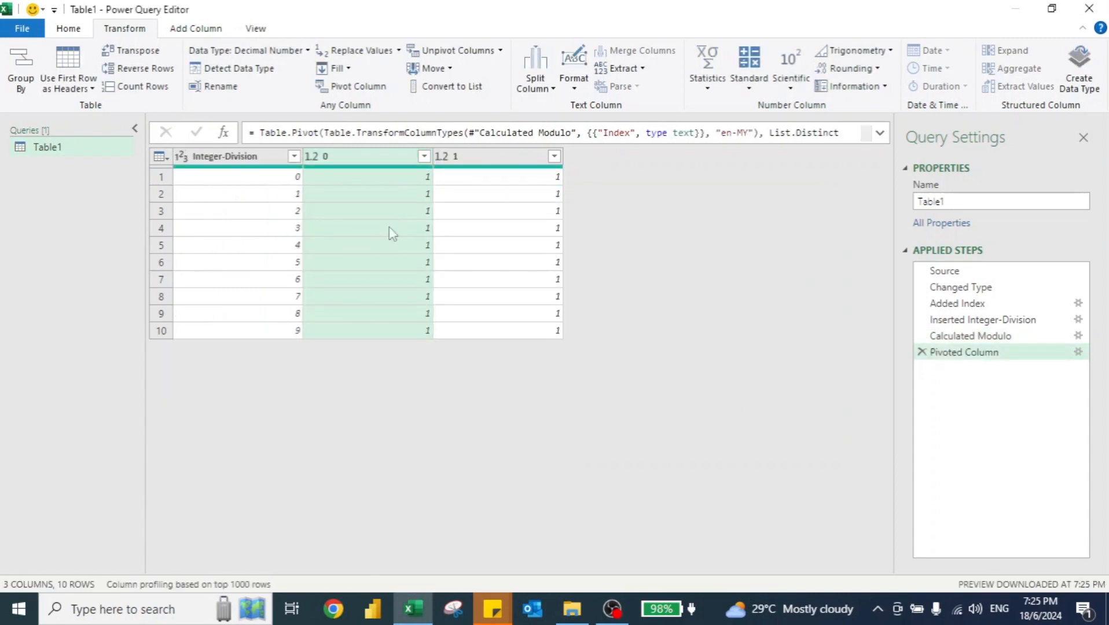
click(922, 352)
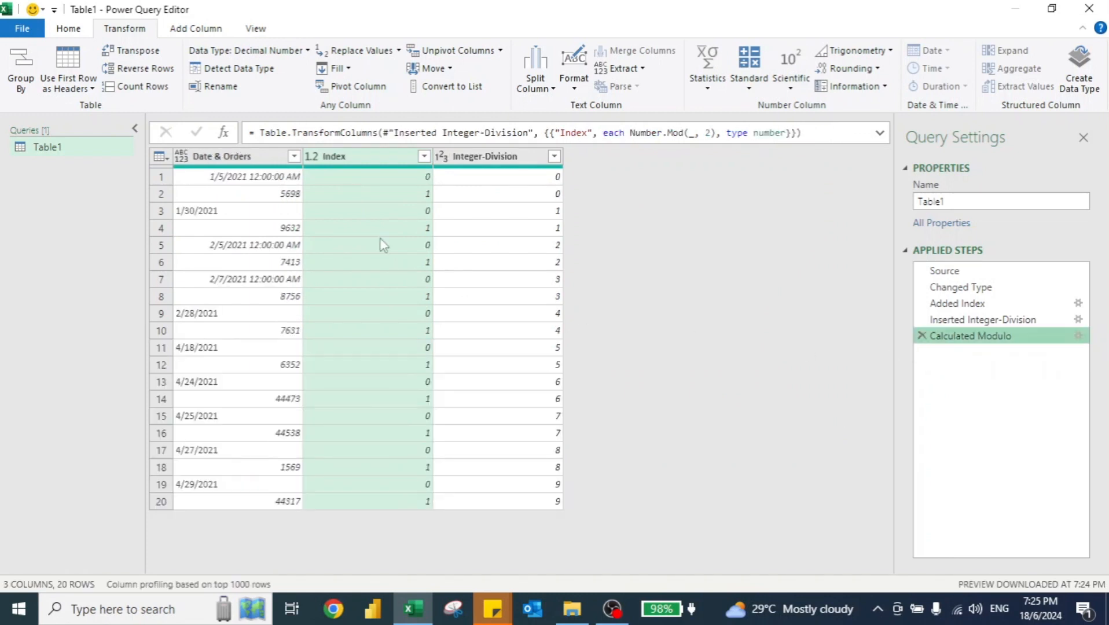
Pivot the Index column using Date & Orders as the values column with the Don't Aggregate option.
click(368, 88)
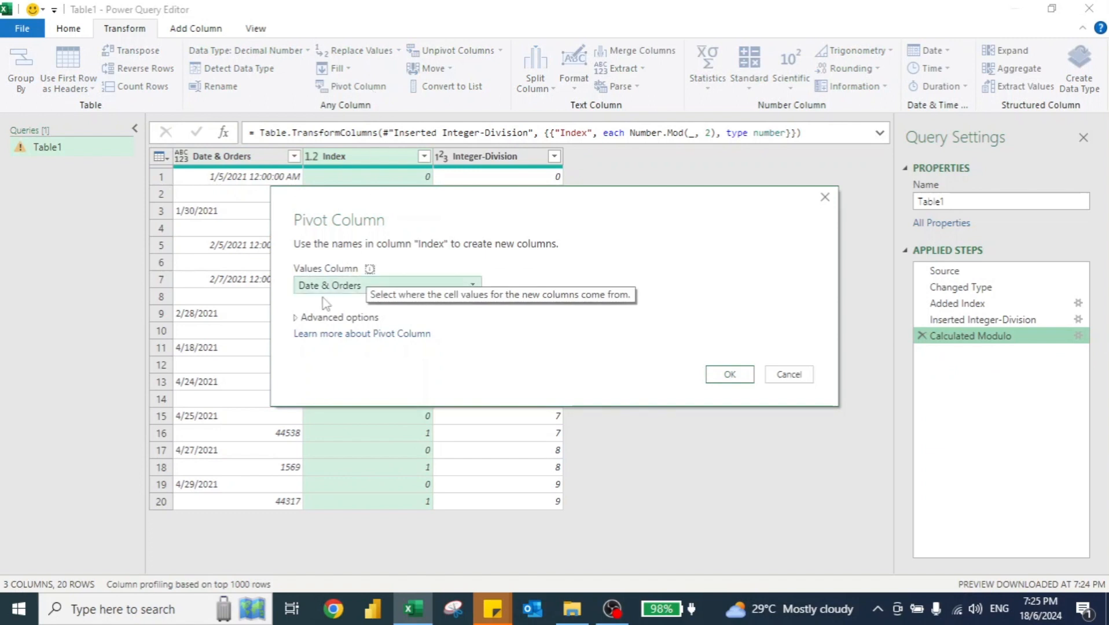
click(298, 318)
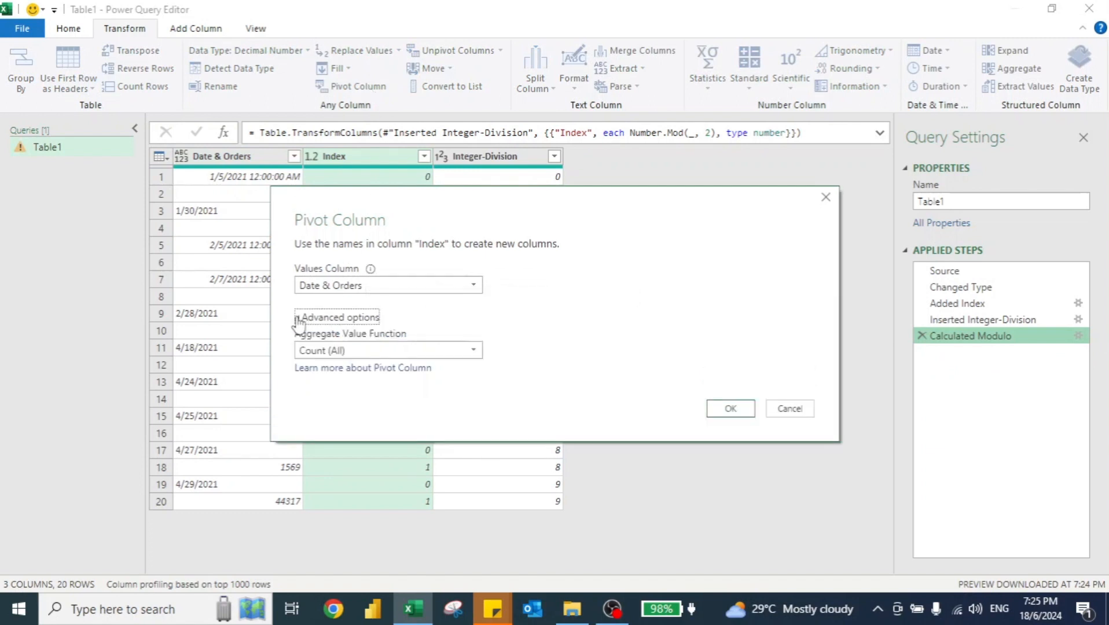
click(346, 351)
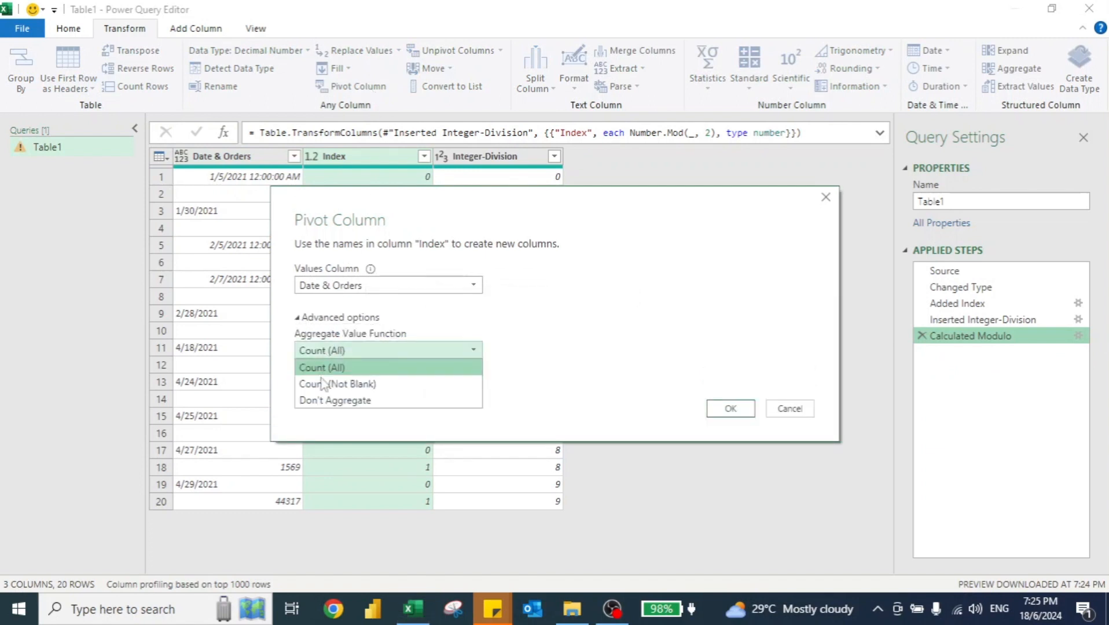
click(318, 400)
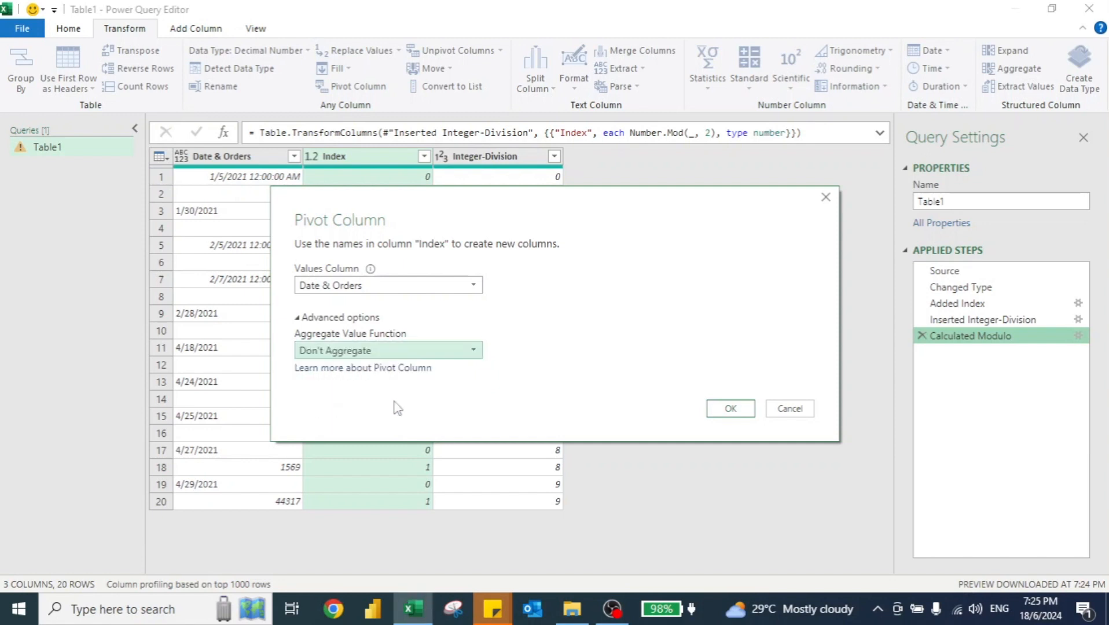
click(723, 409)
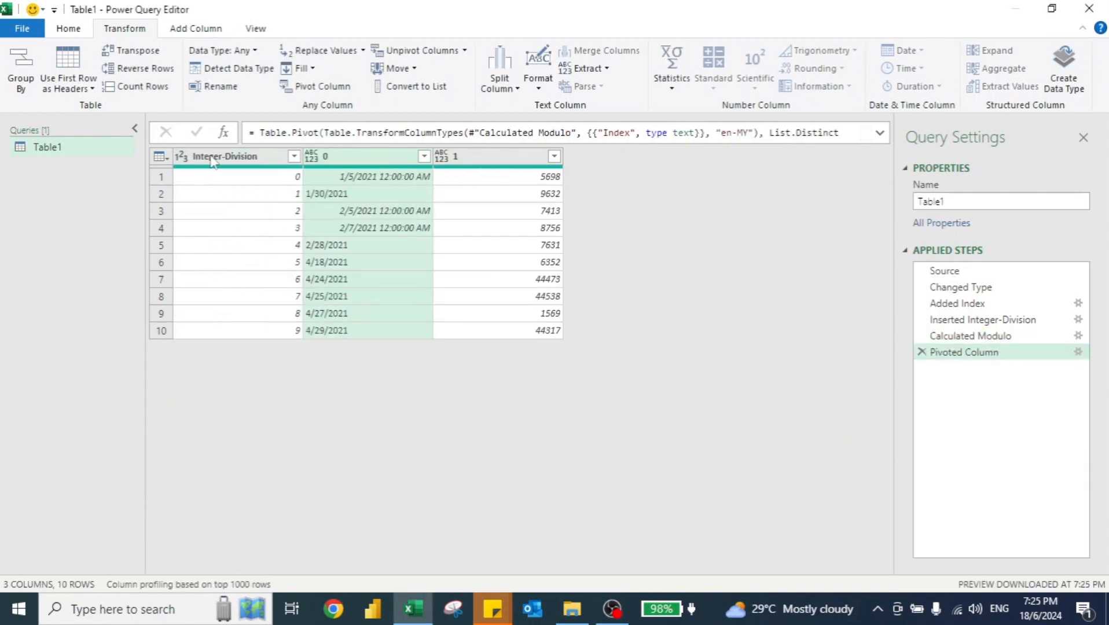
Remove the Integer-Division column and rename column 1 as Orders.
click(212, 156)
key(Delete)
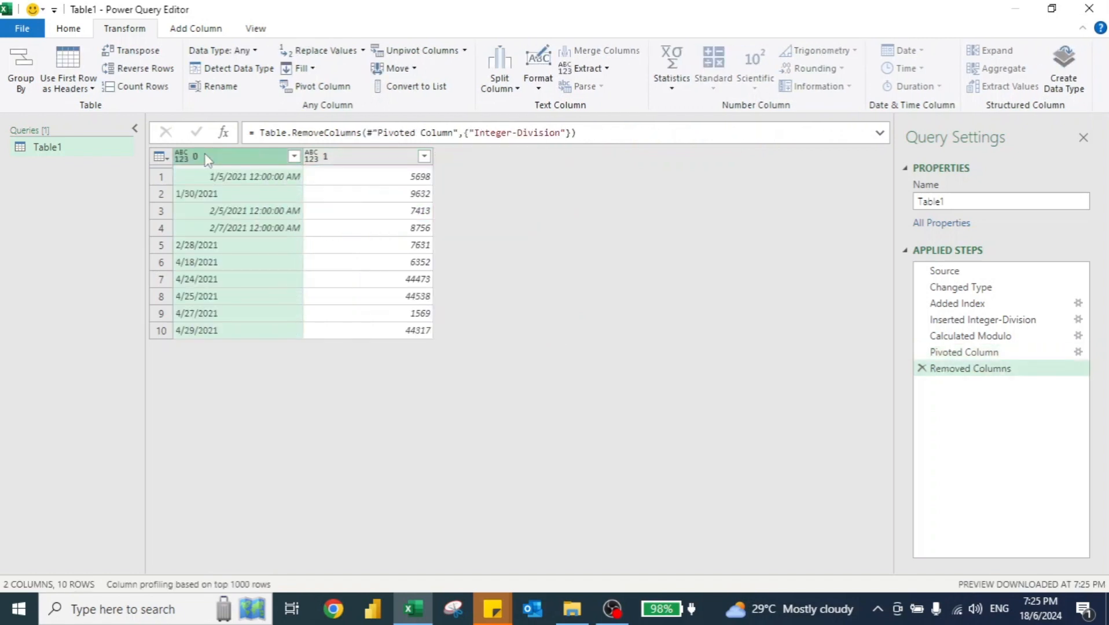
double_click(357, 156)
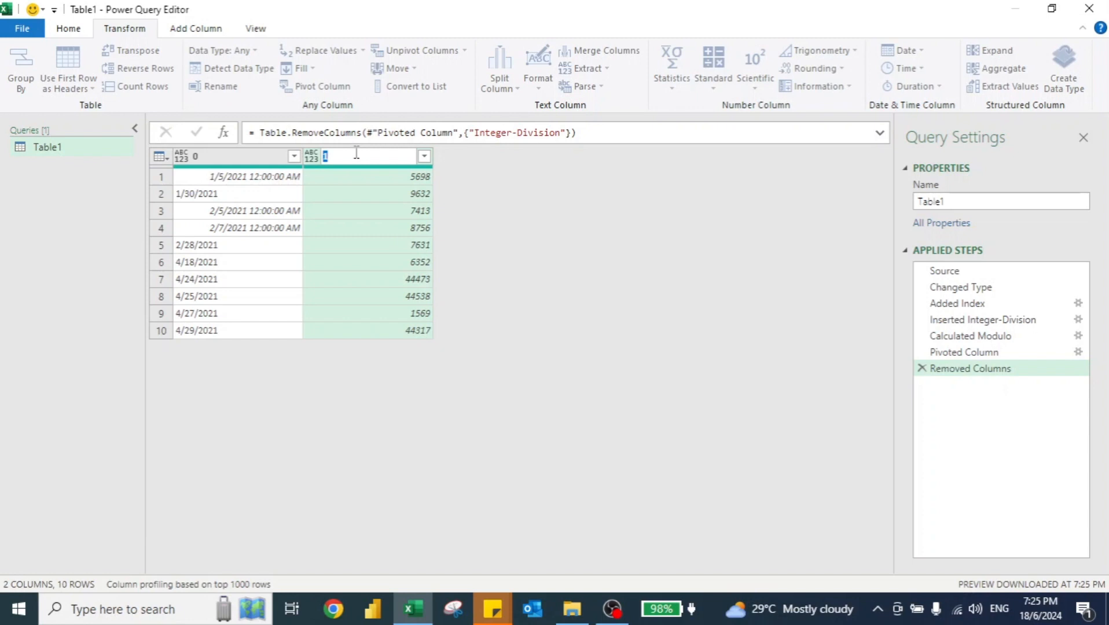
text(Orders)
key(Return)
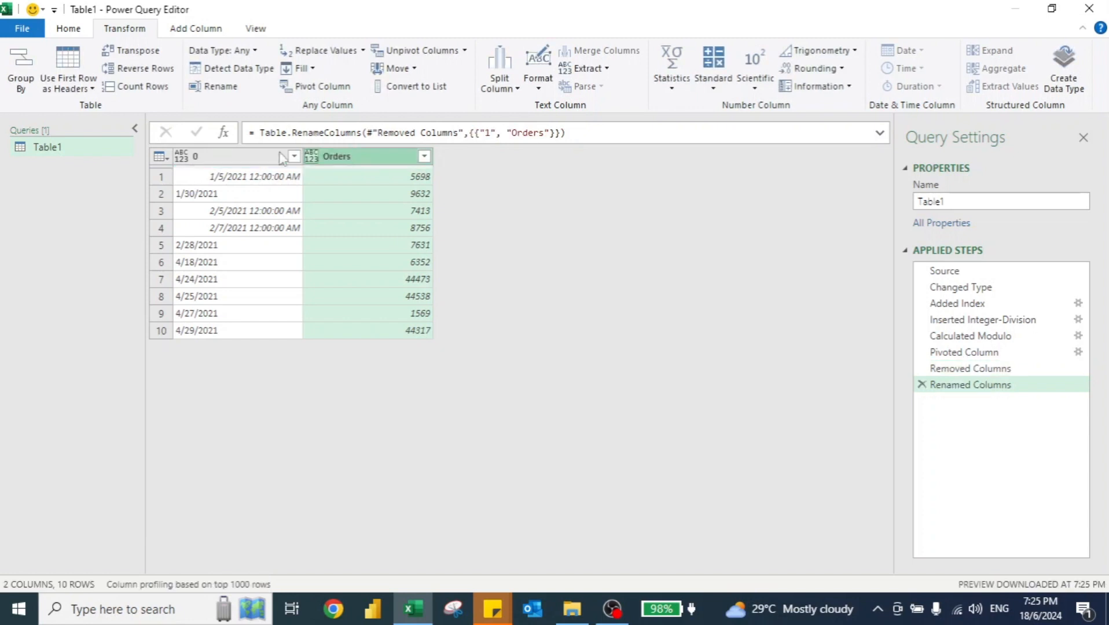
Rename column 0 as Dates and set the Orders column's data type to Whole Number.
click(214, 157)
double_click(213, 157)
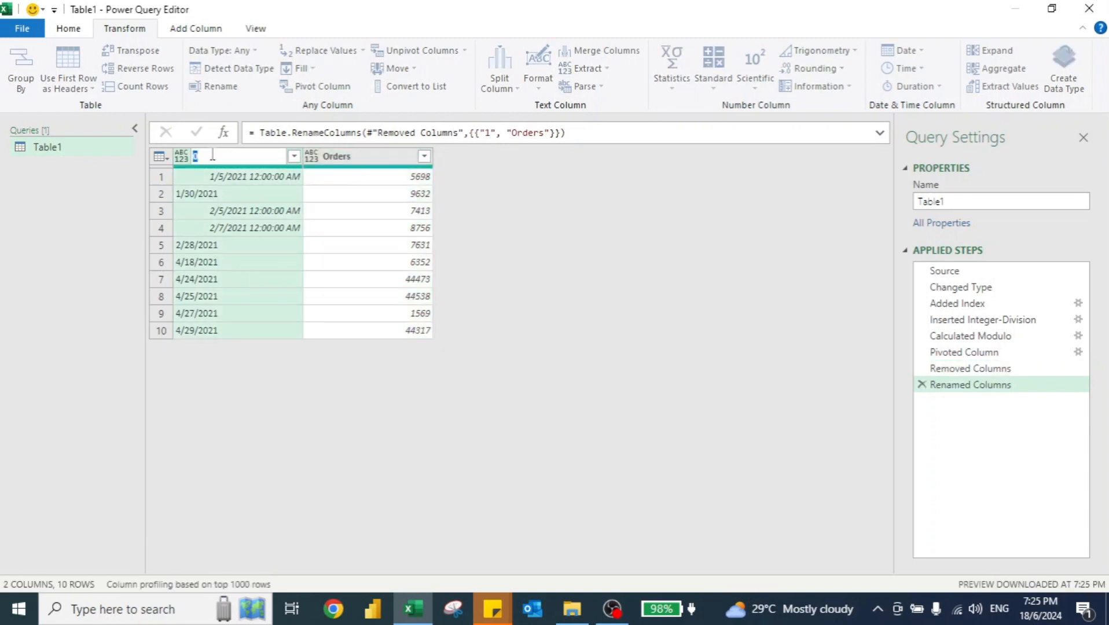
text(Dates)
key(Return)
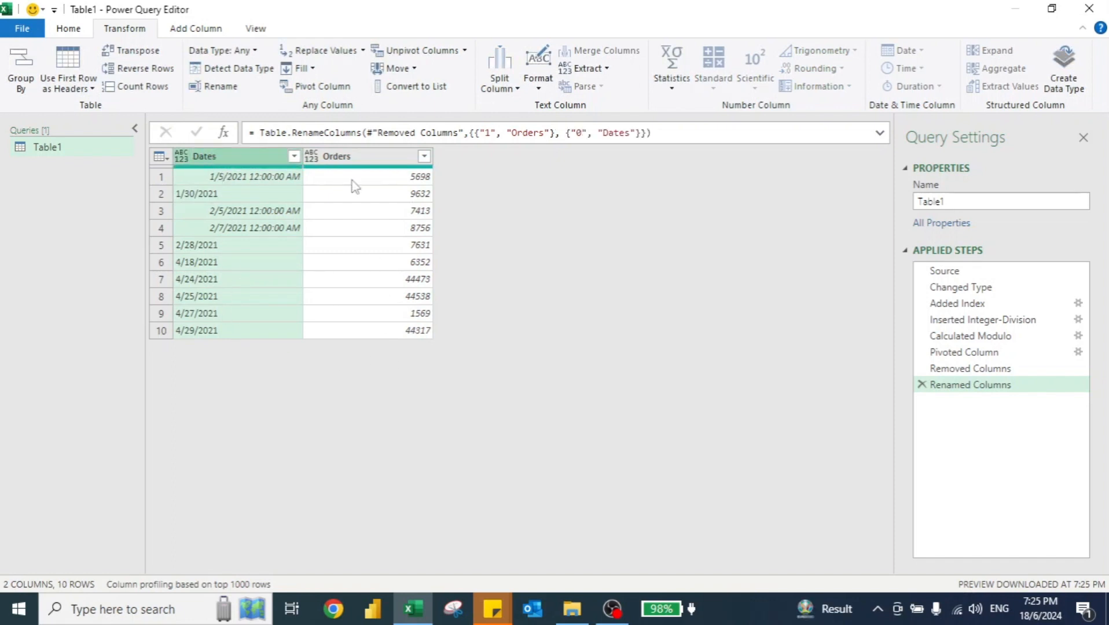
click(311, 157)
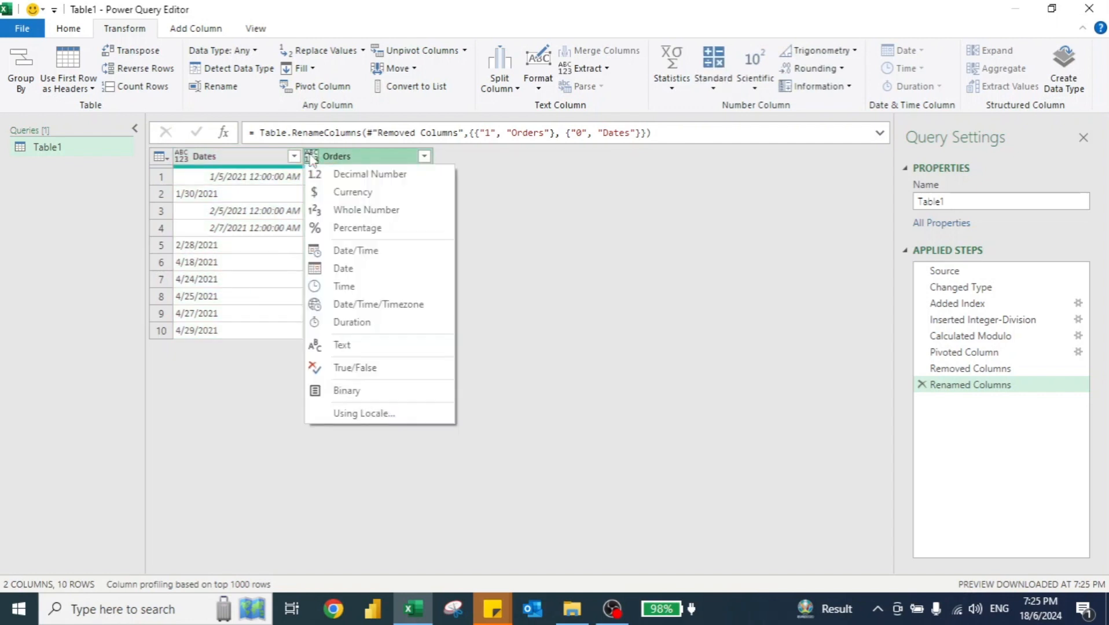
click(356, 211)
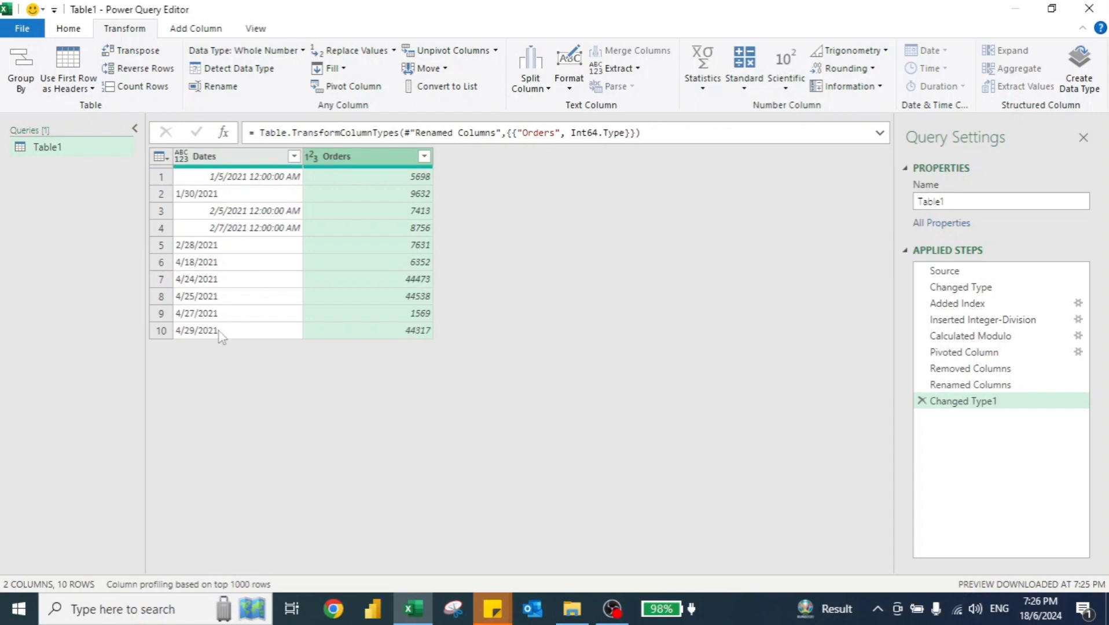
Split the Dates column by the custom delimiter / at each occurrence.
click(231, 159)
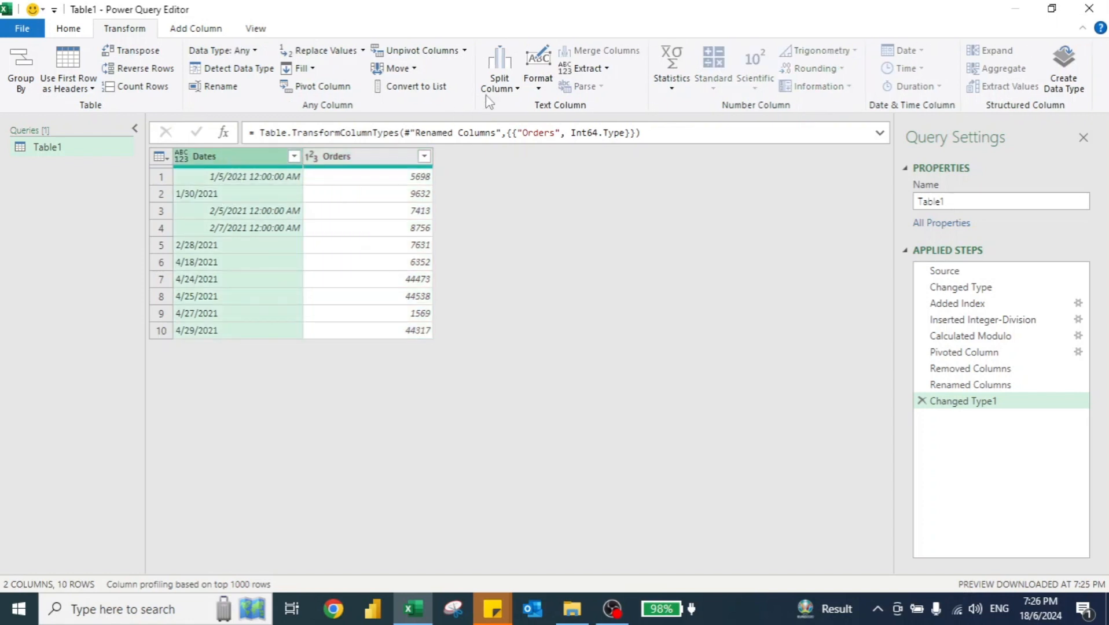
click(504, 88)
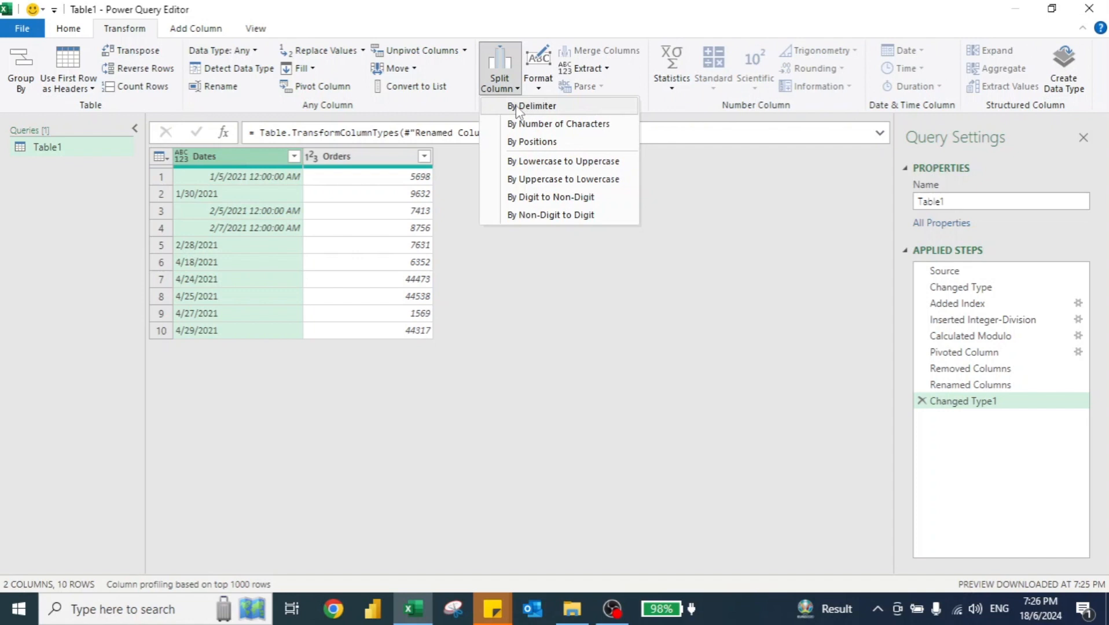
click(516, 107)
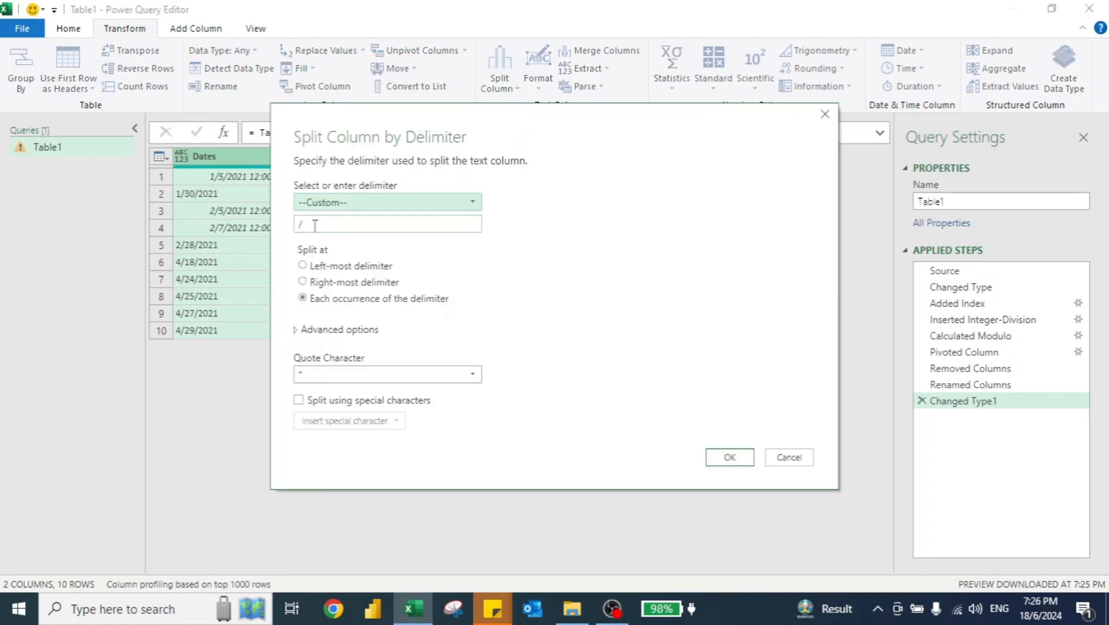
click(729, 458)
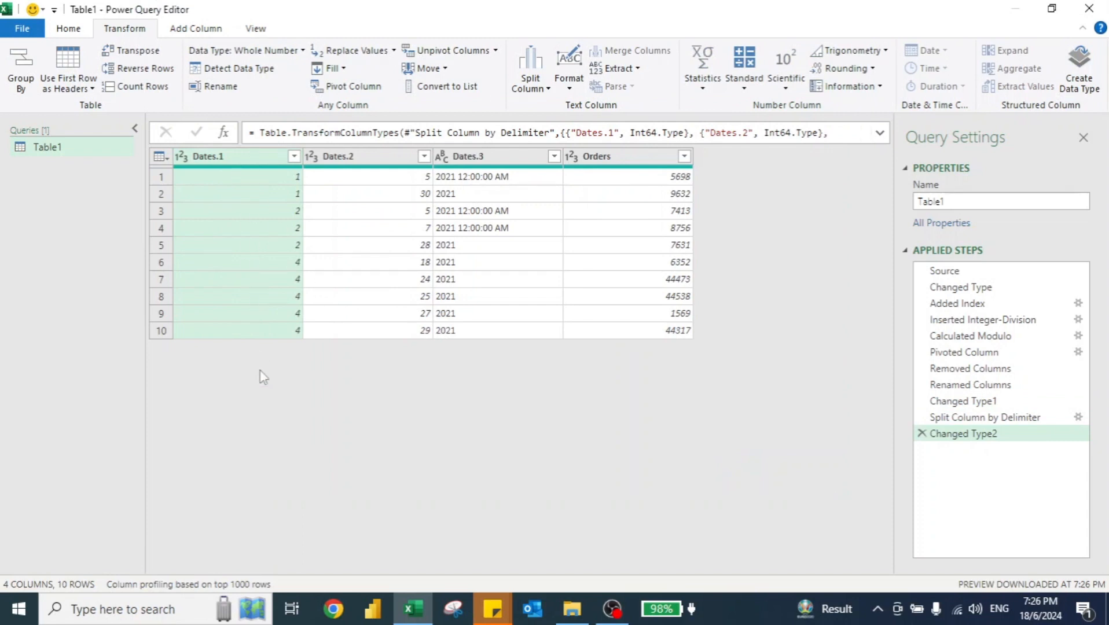
Split the Dates.3 column by the Space delimiter at each occurrence.
click(475, 162)
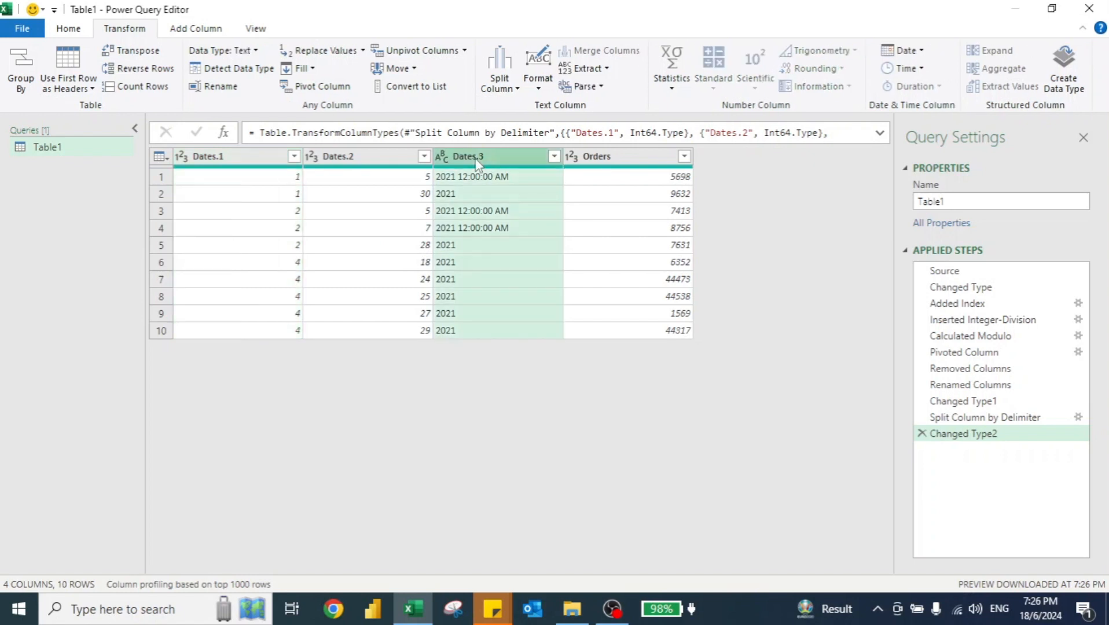
click(499, 76)
click(532, 107)
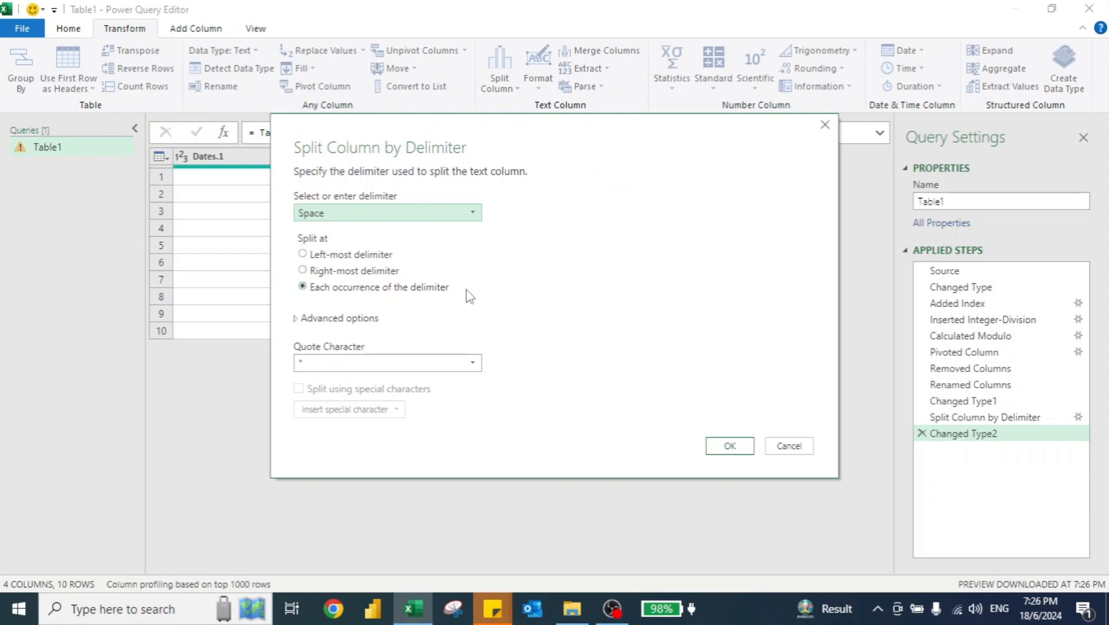
click(726, 447)
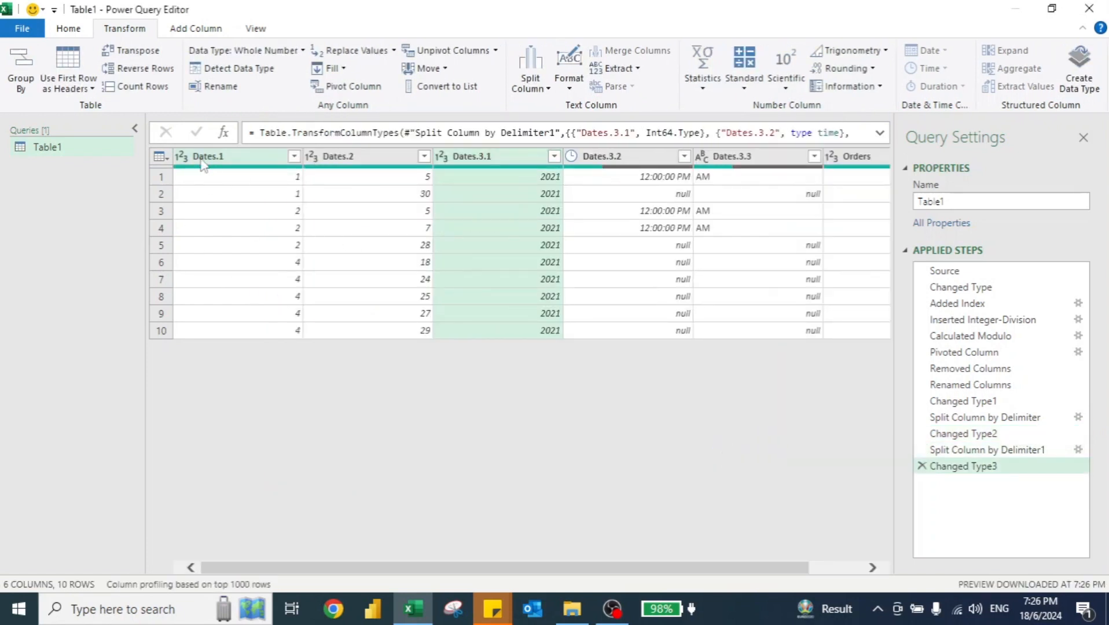
Keep only the Dates.1, Dates.2, Dates.3.1 and Orders columns, leaving out Dates.3.2 and Dates.3.3.
click(67, 28)
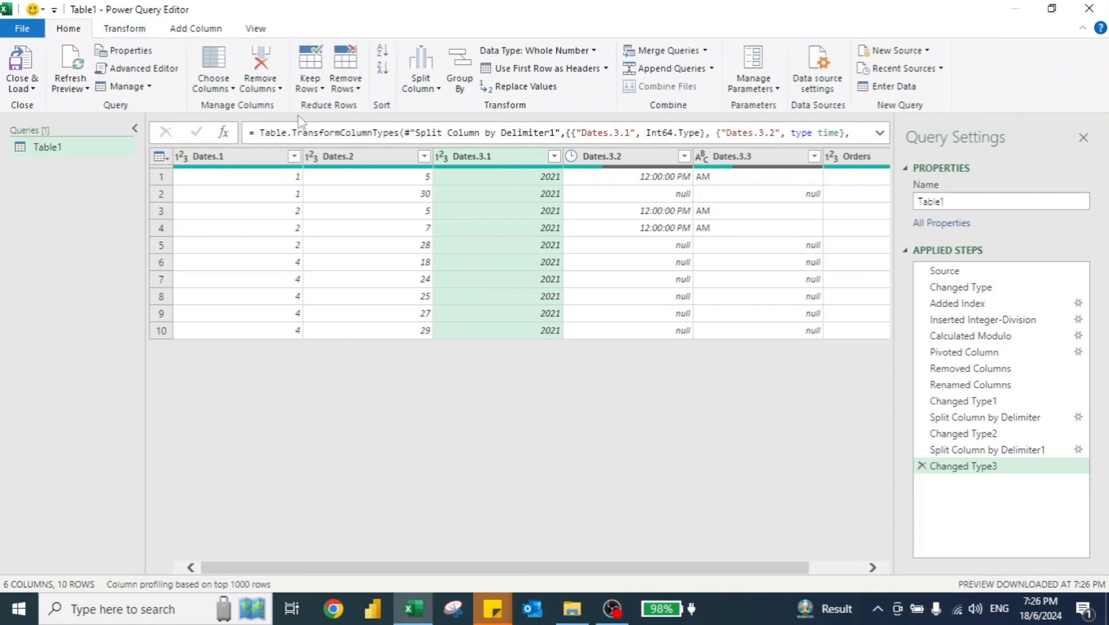
click(213, 86)
click(225, 106)
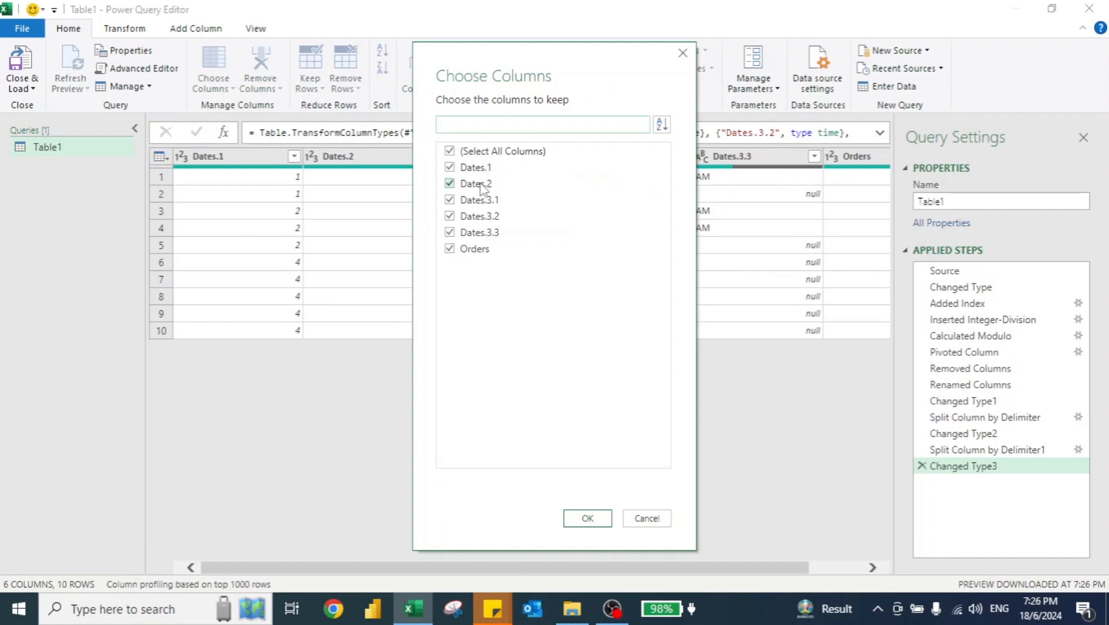
click(449, 216)
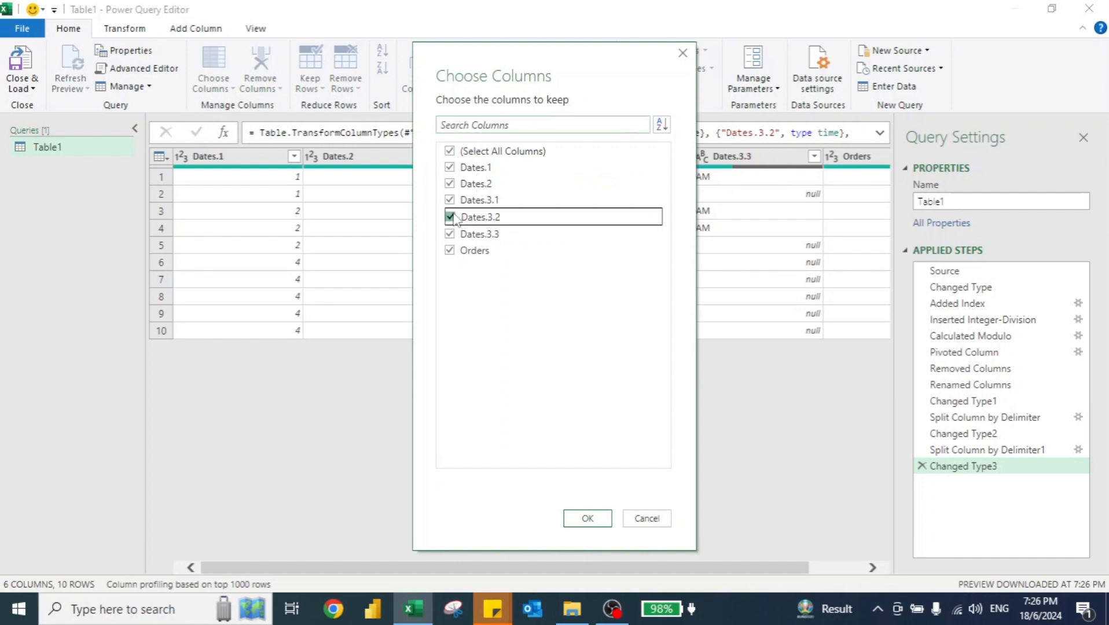
click(450, 233)
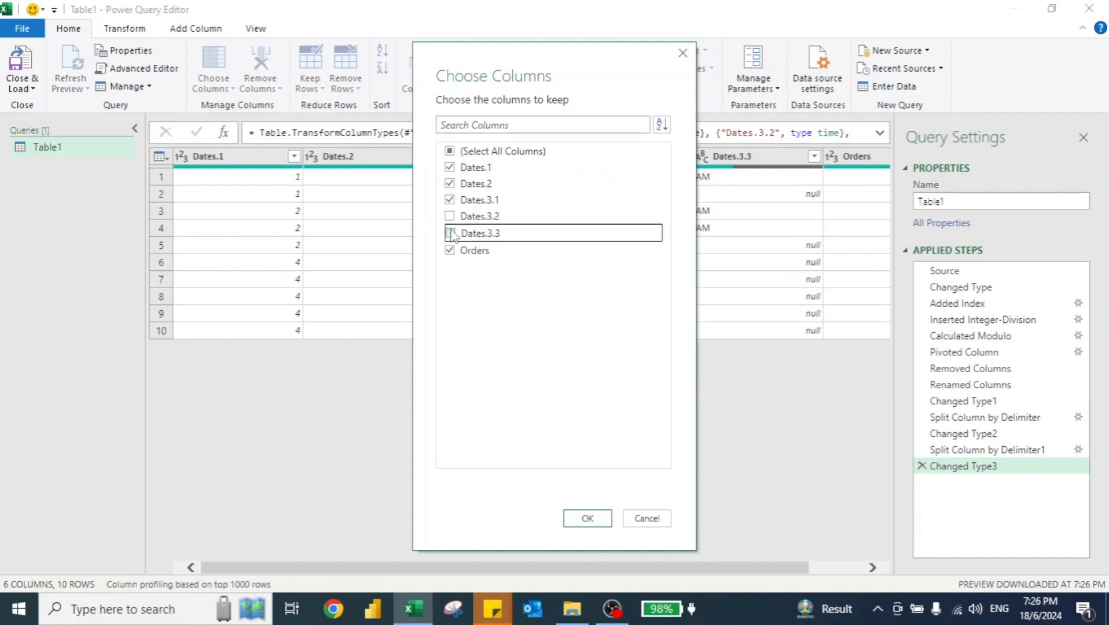
click(583, 518)
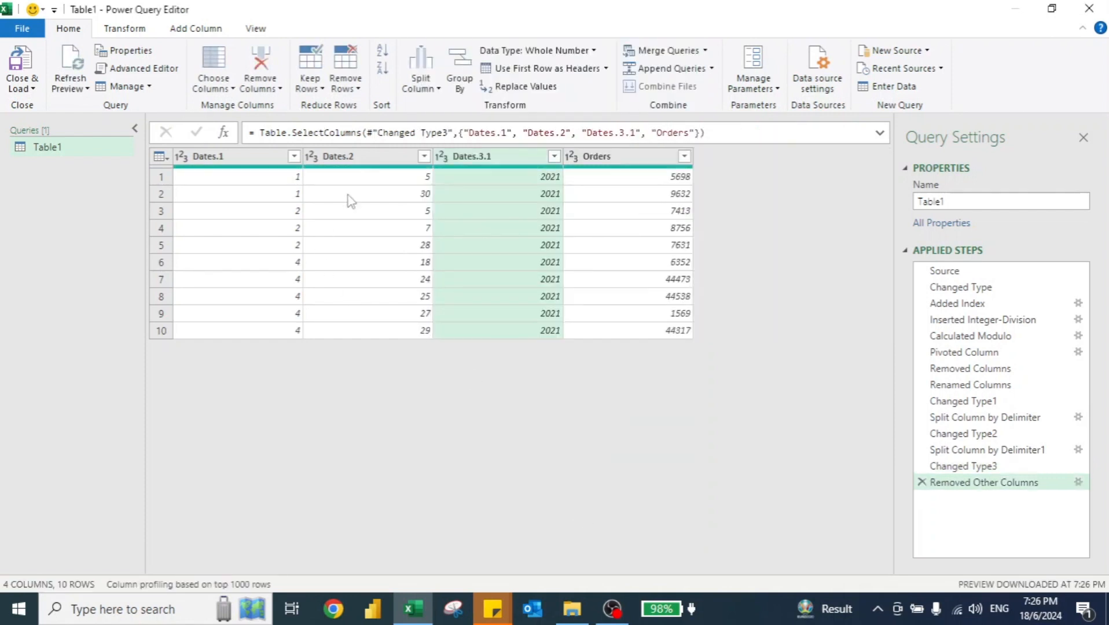
Move Dates.2 ahead of Dates.1 and merge Dates.2, Dates.1 and Dates.3.1 into one column with the custom separator /.
click(370, 156)
drag(376, 158, 203, 147)
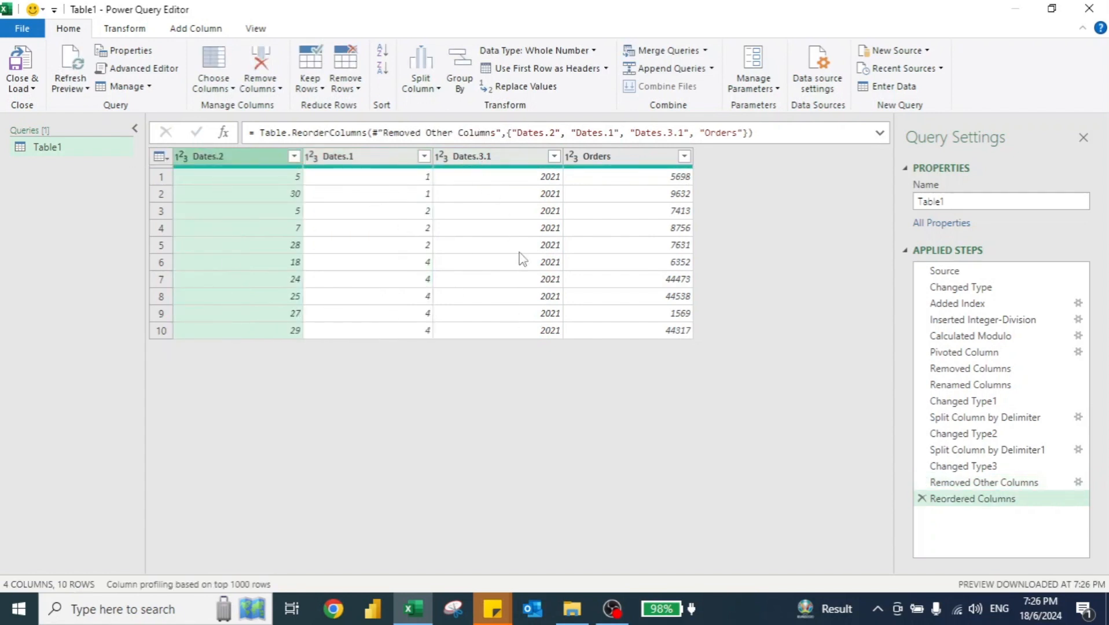
shift+click(504, 157)
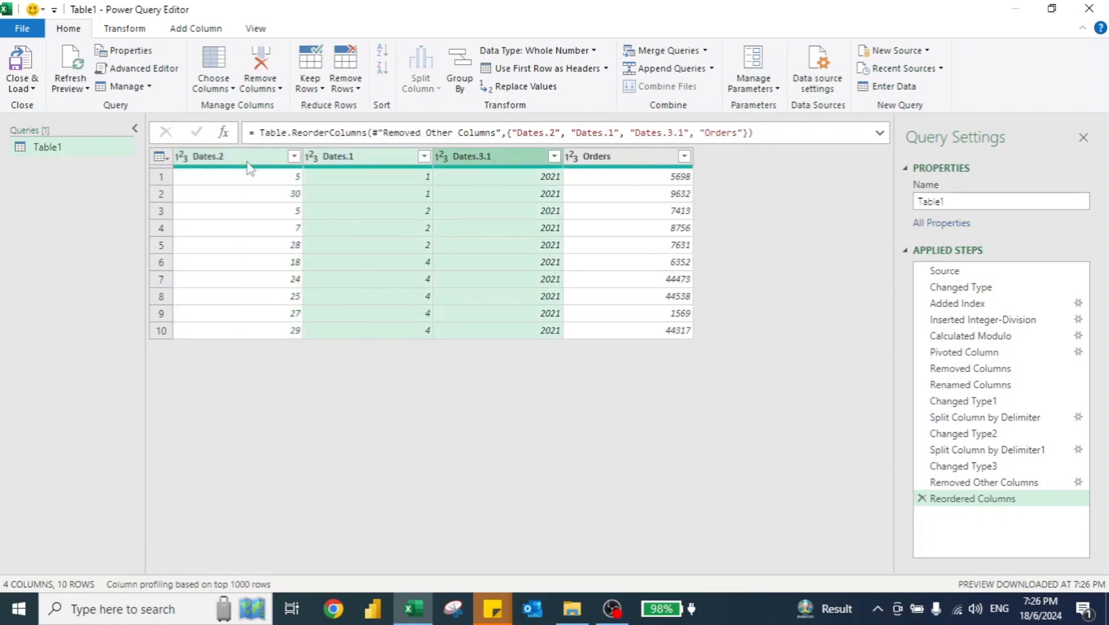
click(249, 161)
shift+click(515, 154)
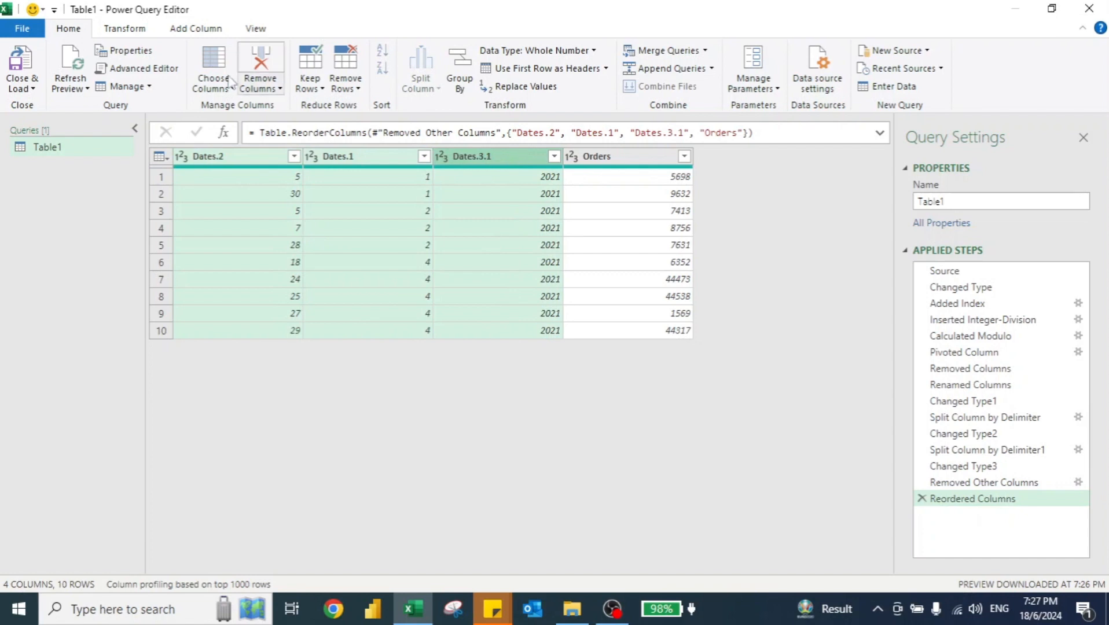
click(124, 28)
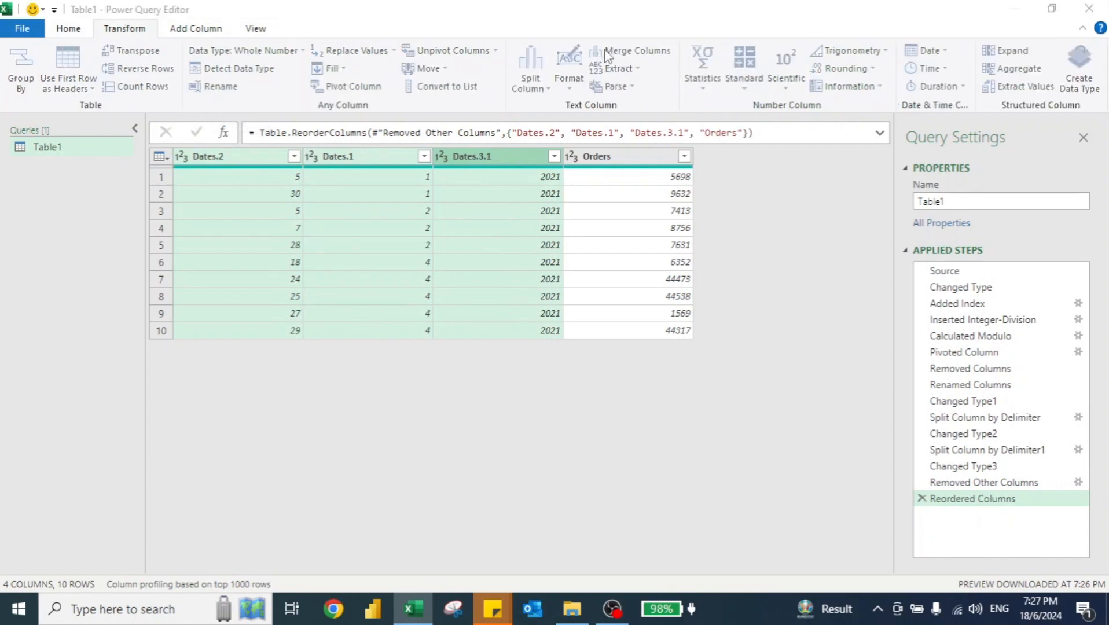
click(606, 52)
click(457, 292)
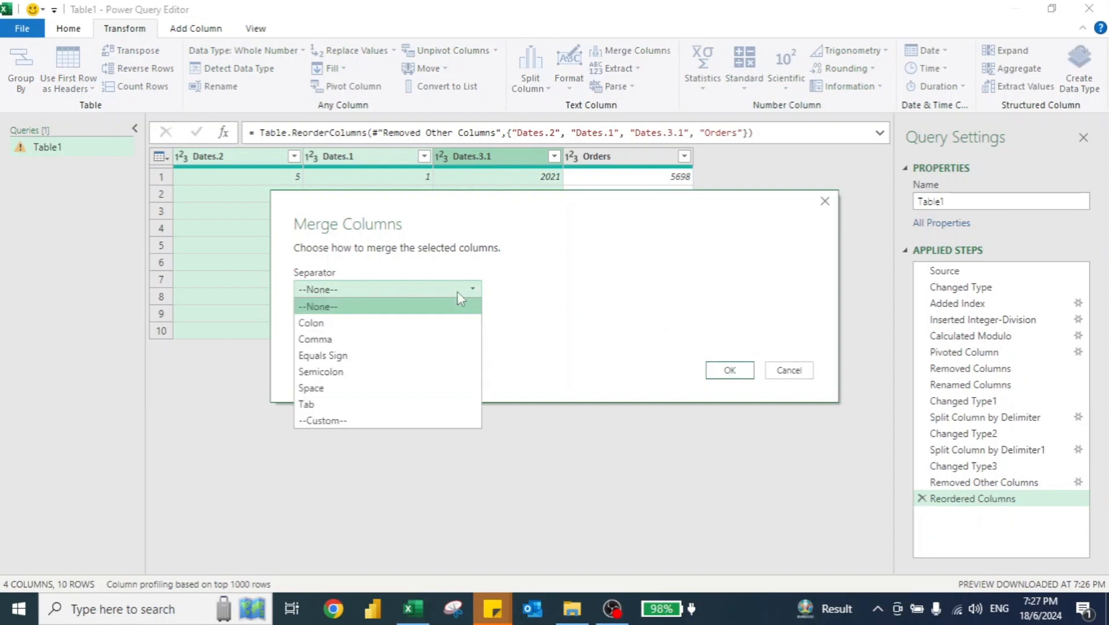
click(347, 417)
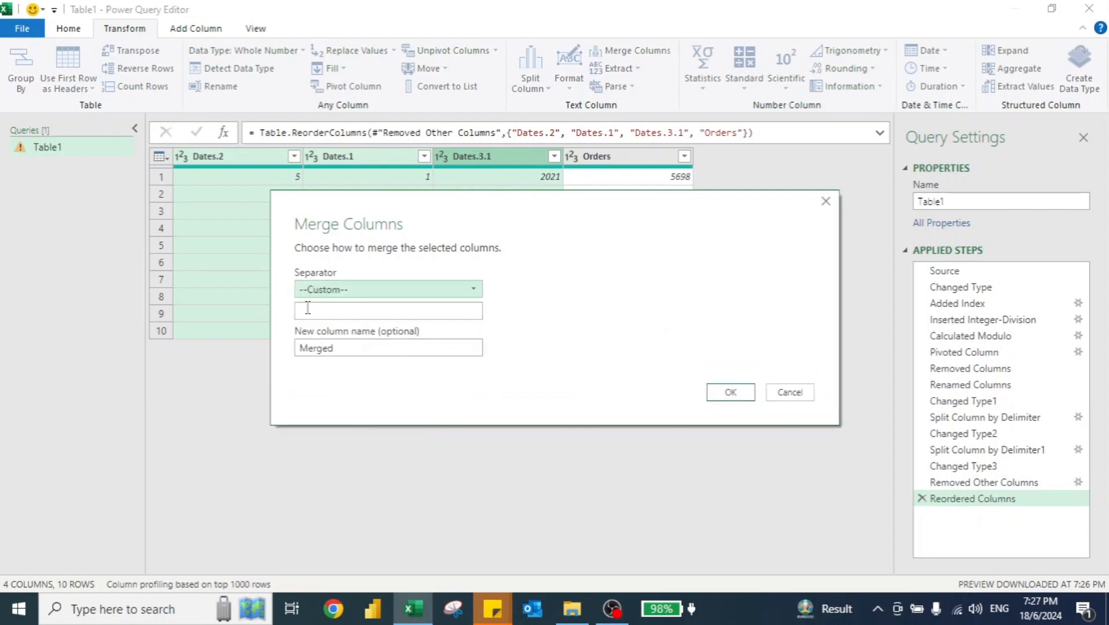
text(/)
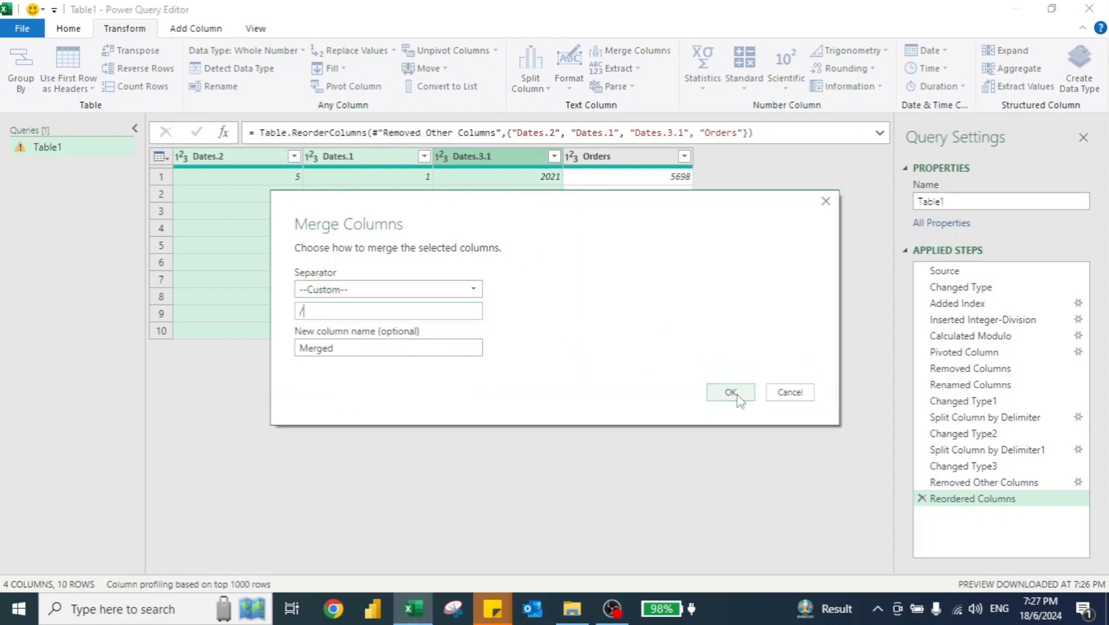
click(733, 394)
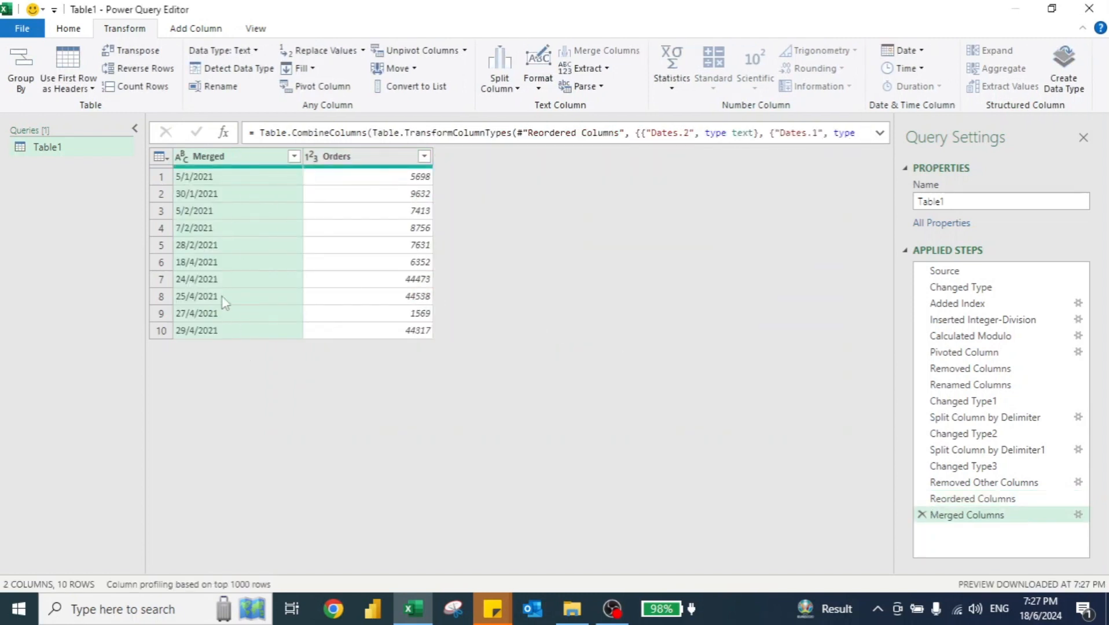
Set the Merged column's data type to Date and rename the column as Date.
click(181, 156)
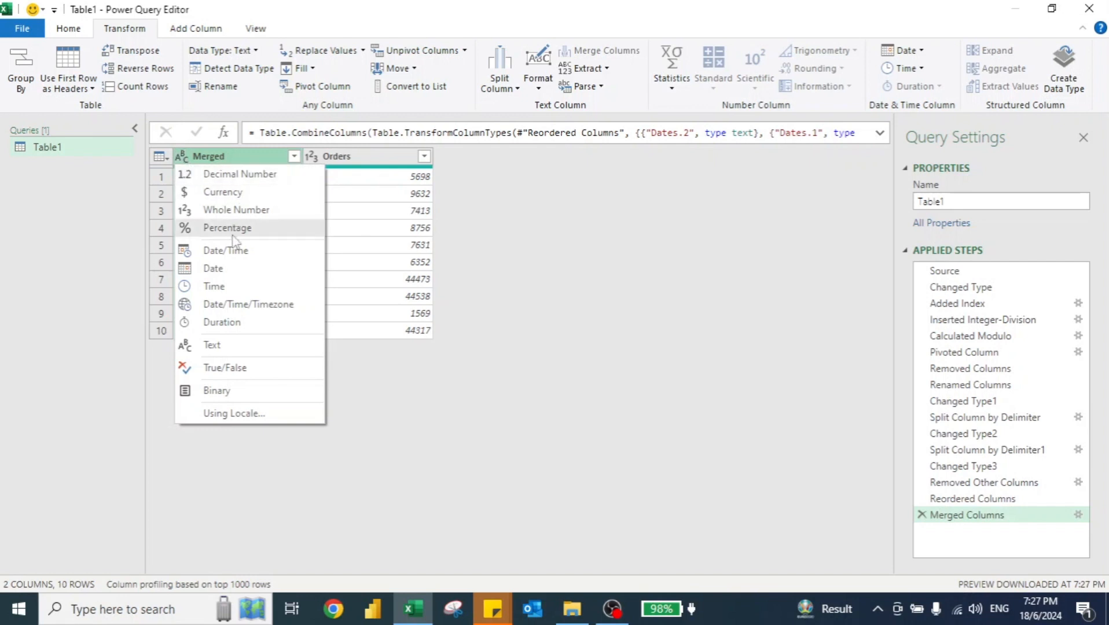
click(215, 269)
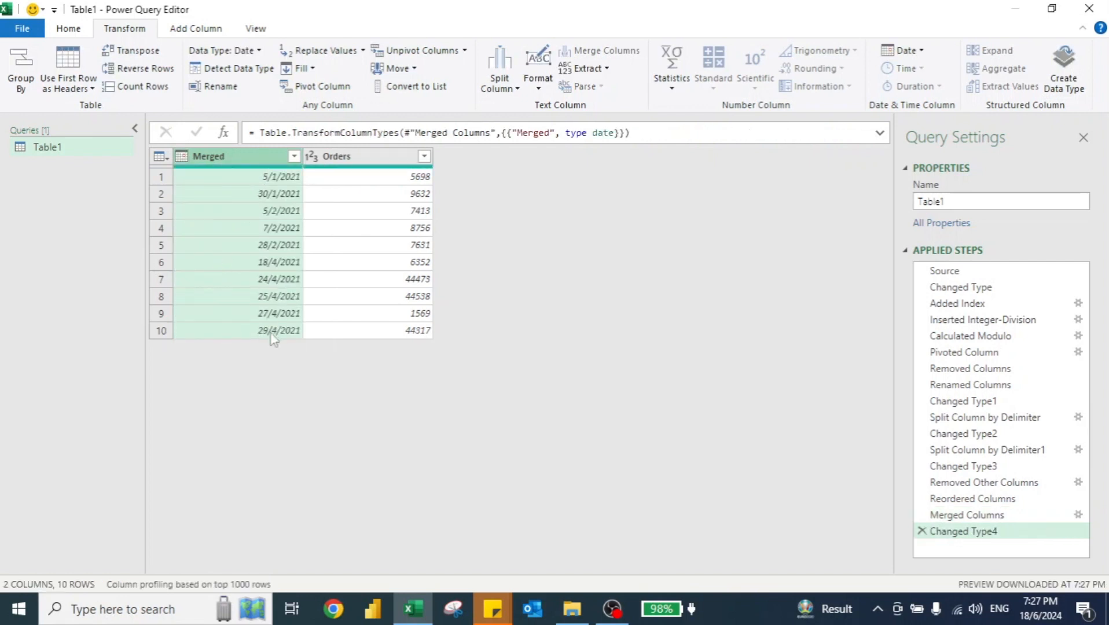
double_click(226, 158)
text(D)
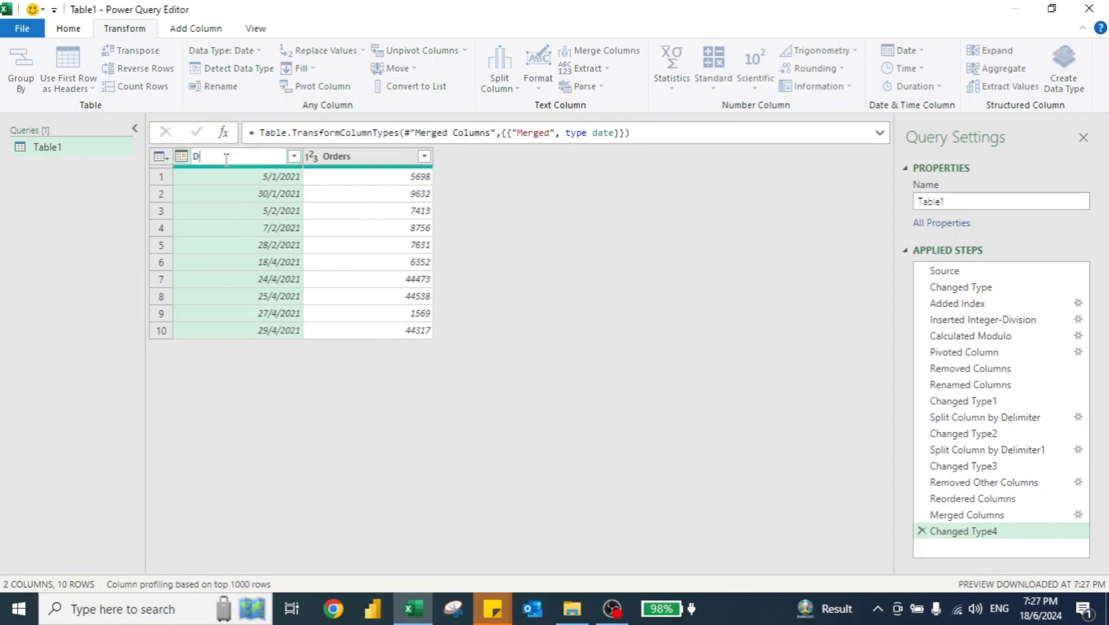
text(ate)
key(Return)
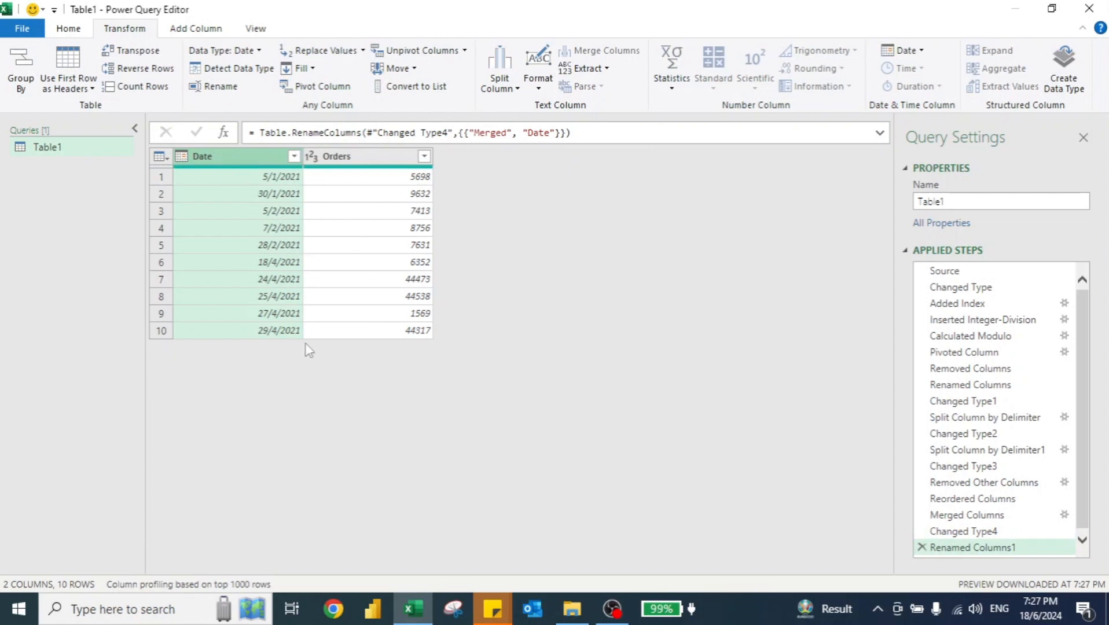
Duplicate the Table1 query.
right_click(66, 145)
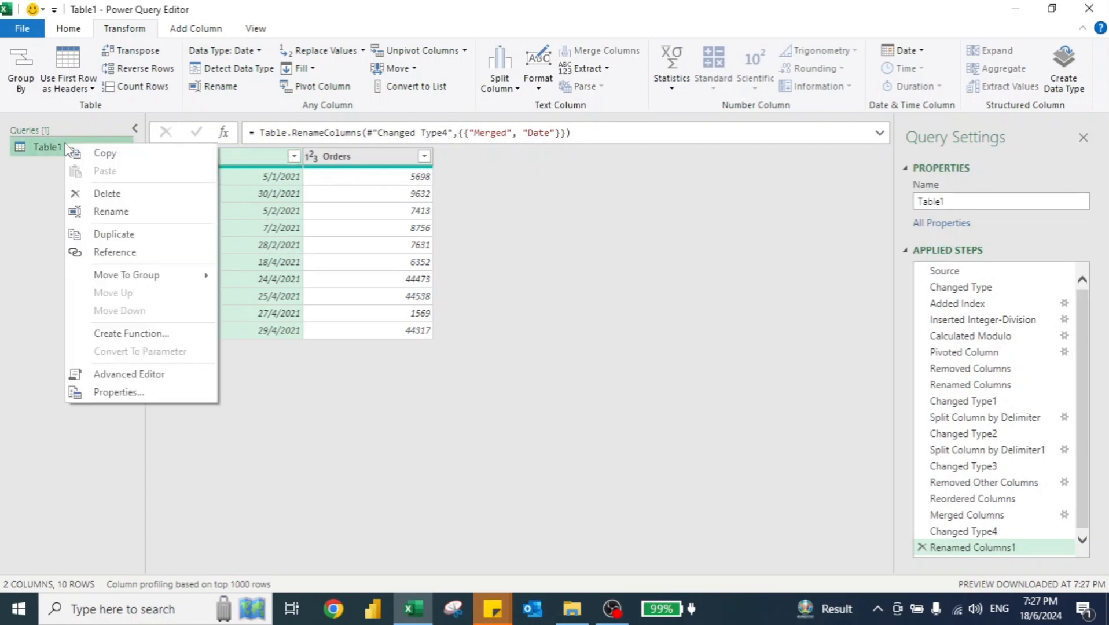
click(138, 237)
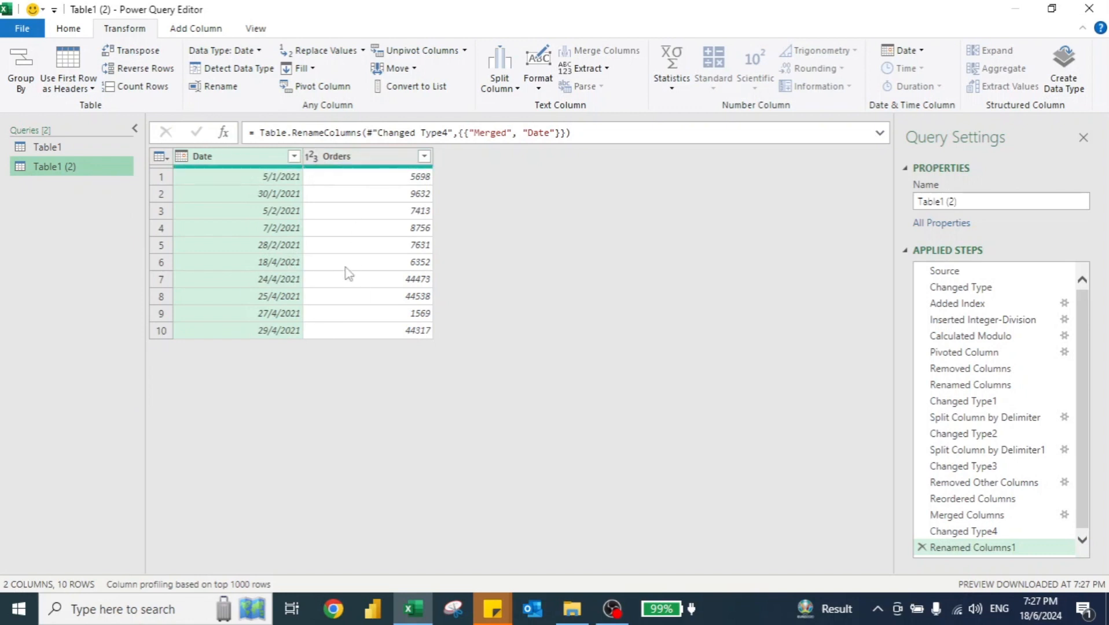
Add a Year column and a Month column extracted from the Date column in Table1 (2).
click(192, 31)
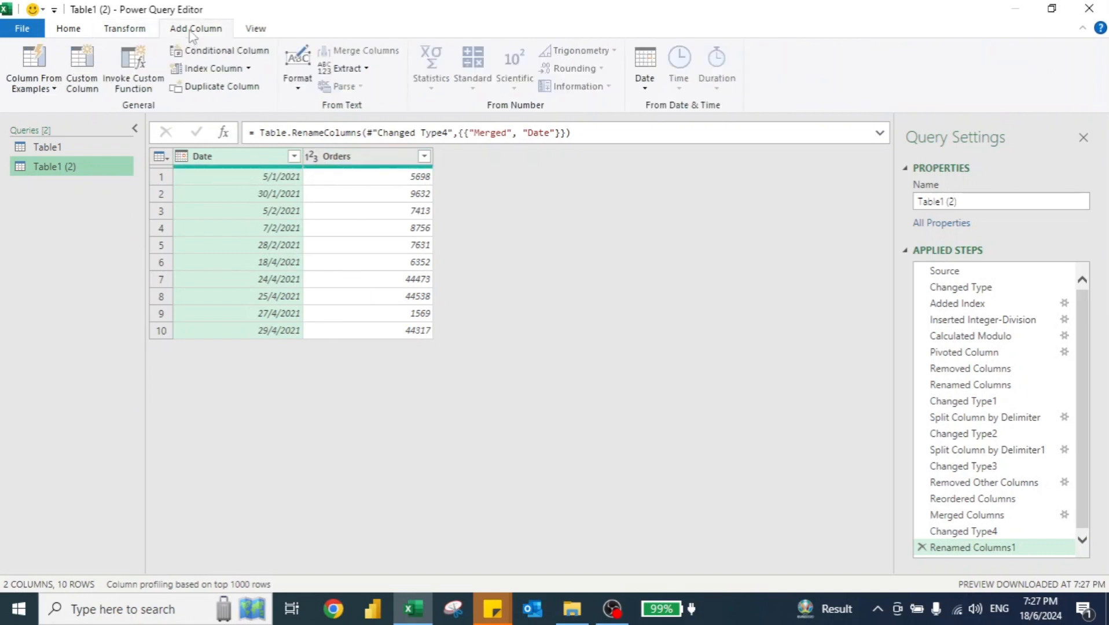
click(644, 85)
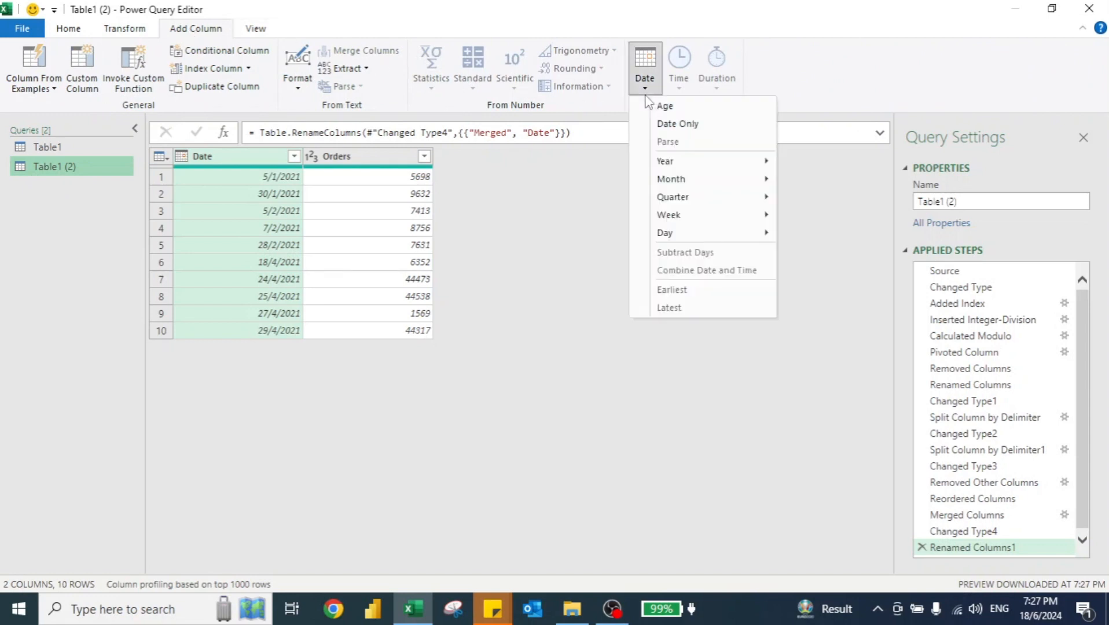
mouse_move(677, 166)
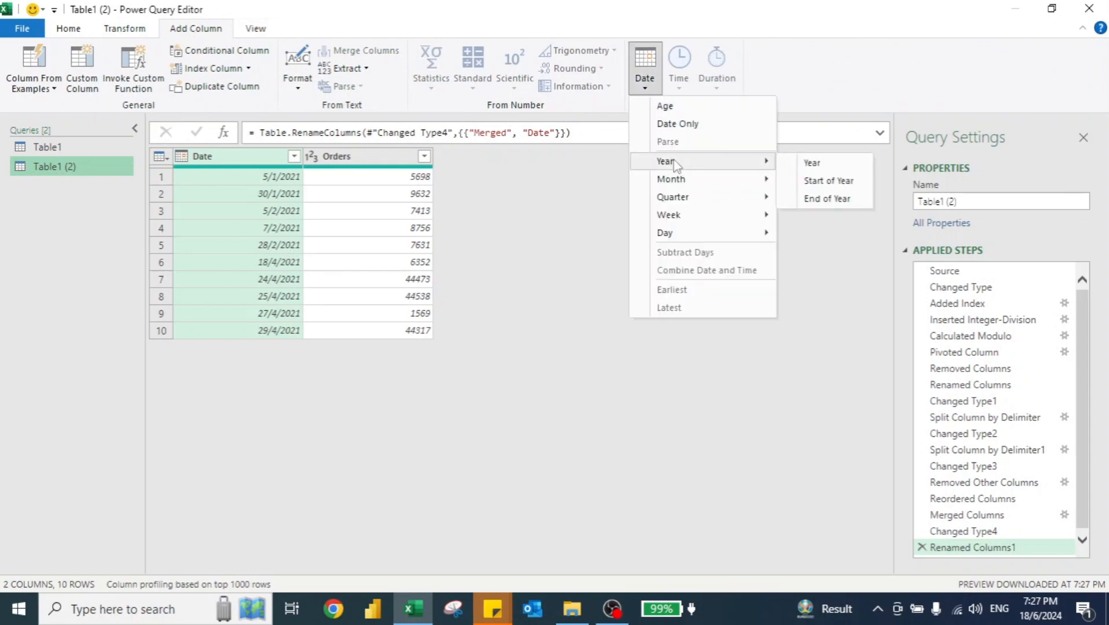
click(814, 164)
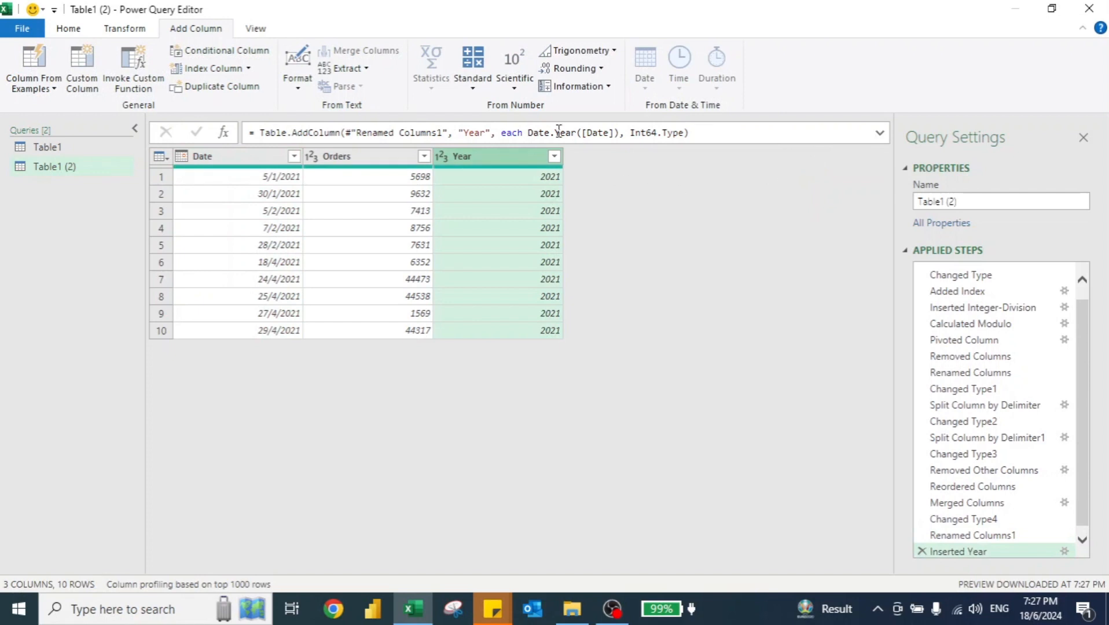
click(232, 163)
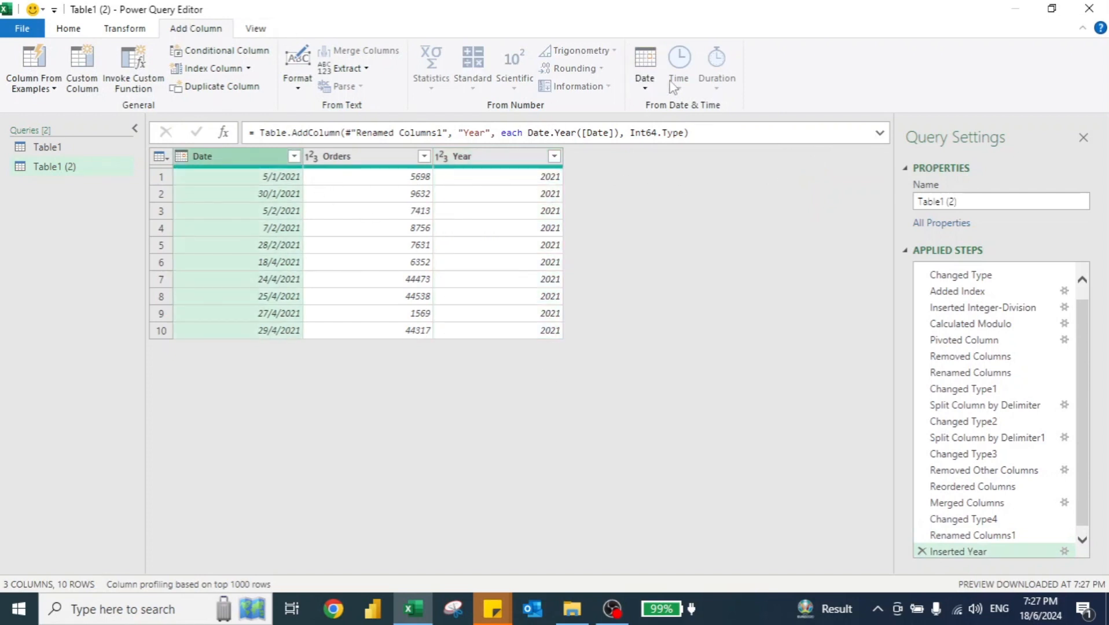
click(644, 67)
mouse_move(698, 187)
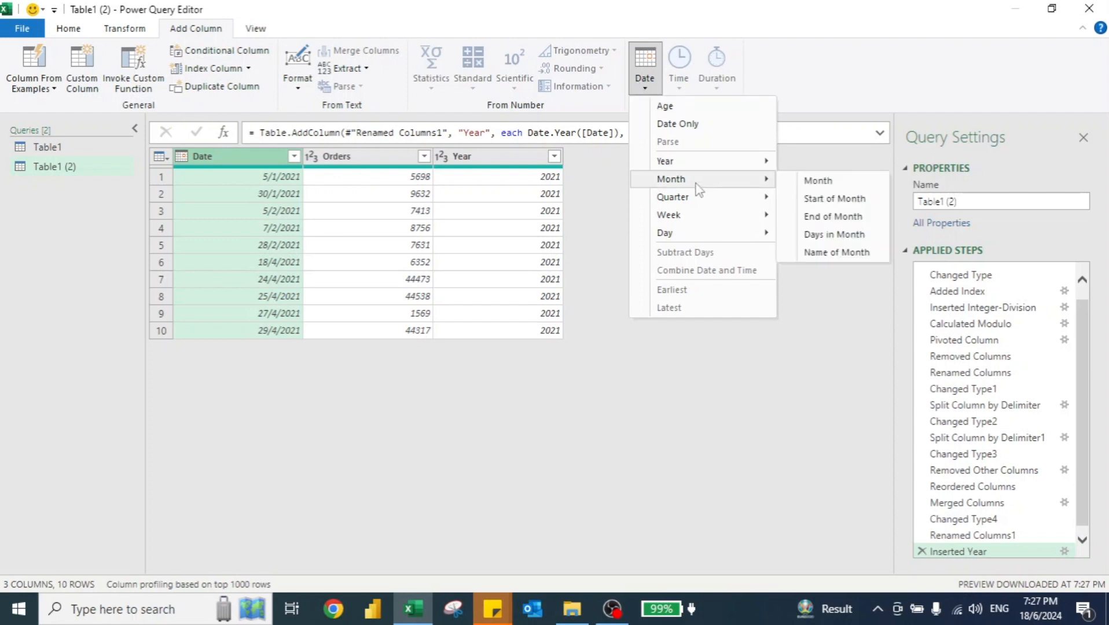
click(813, 183)
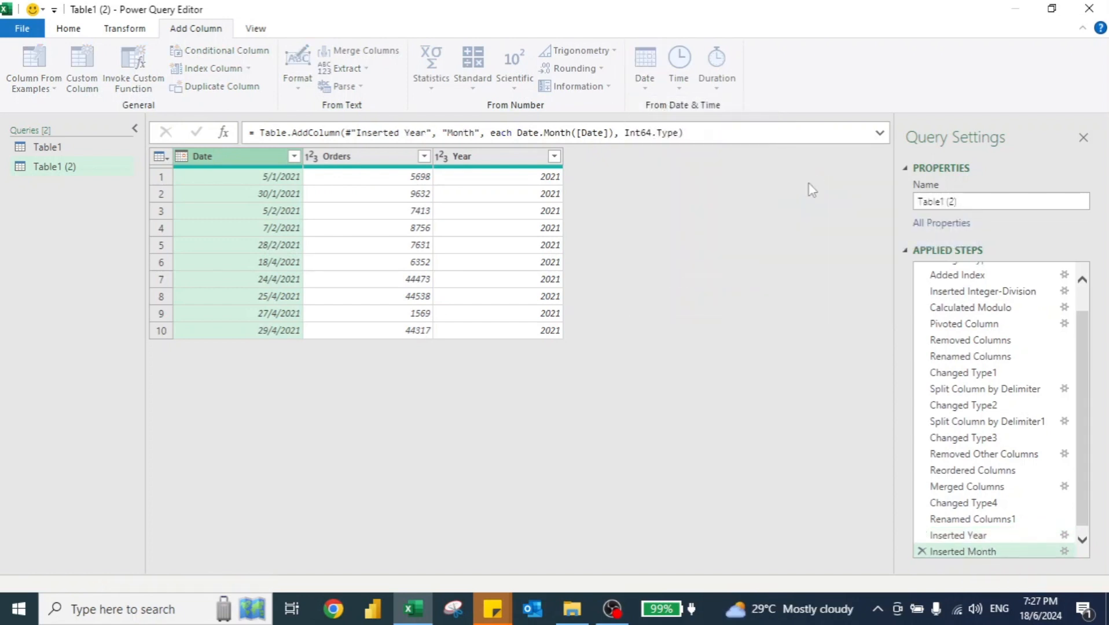
Merge the Year and Month columns into one column with the custom separator -, keeping the name Merged.
click(512, 167)
ctrl+click(600, 166)
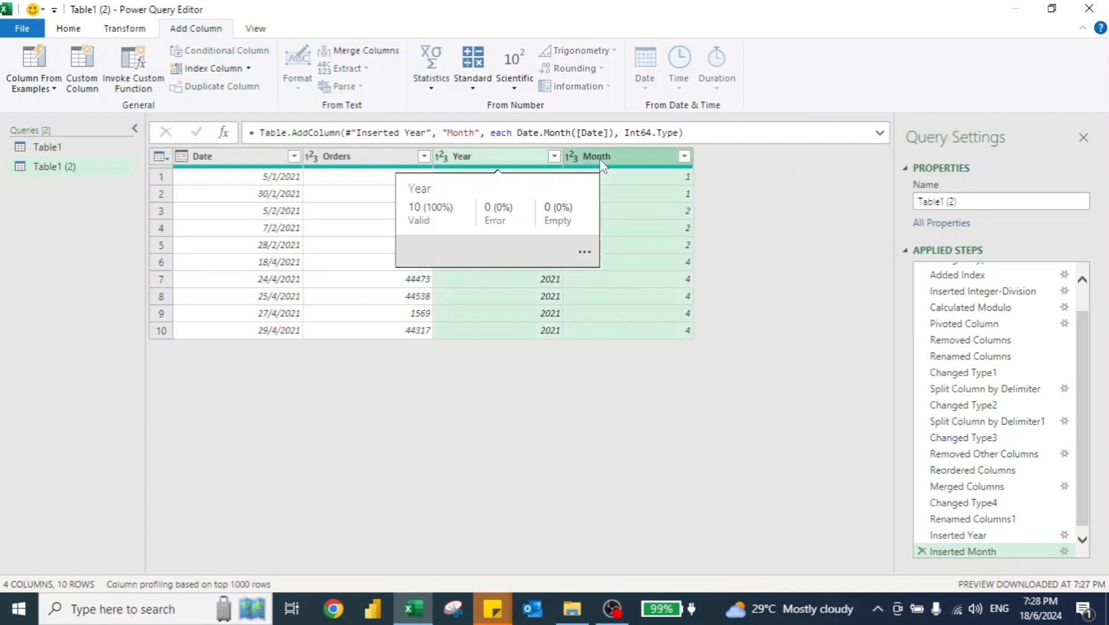
click(123, 30)
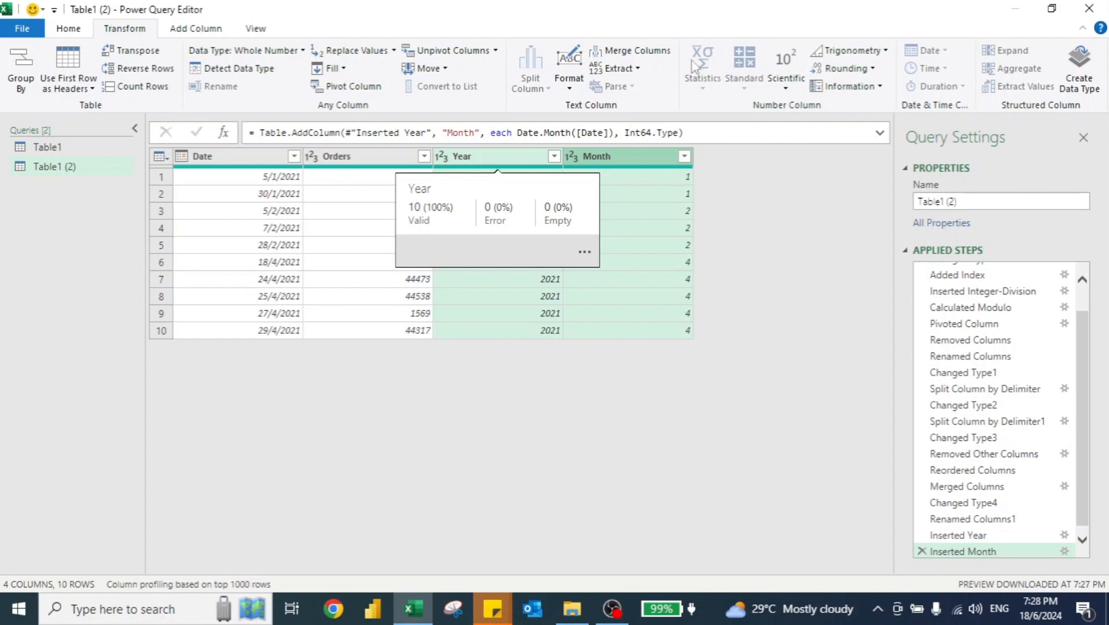
click(632, 51)
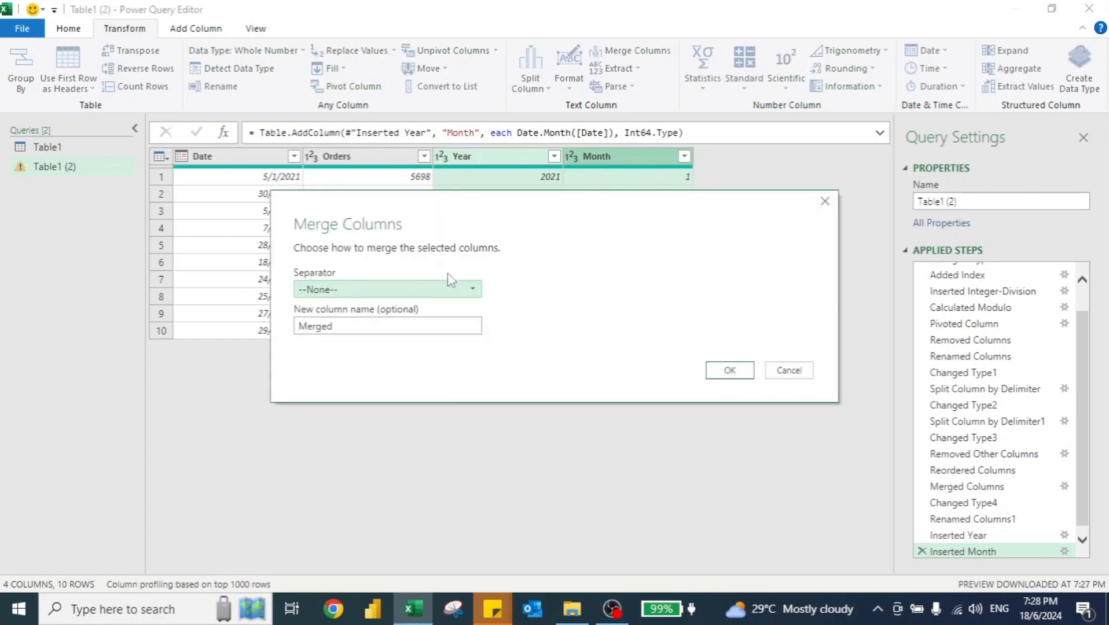
click(429, 290)
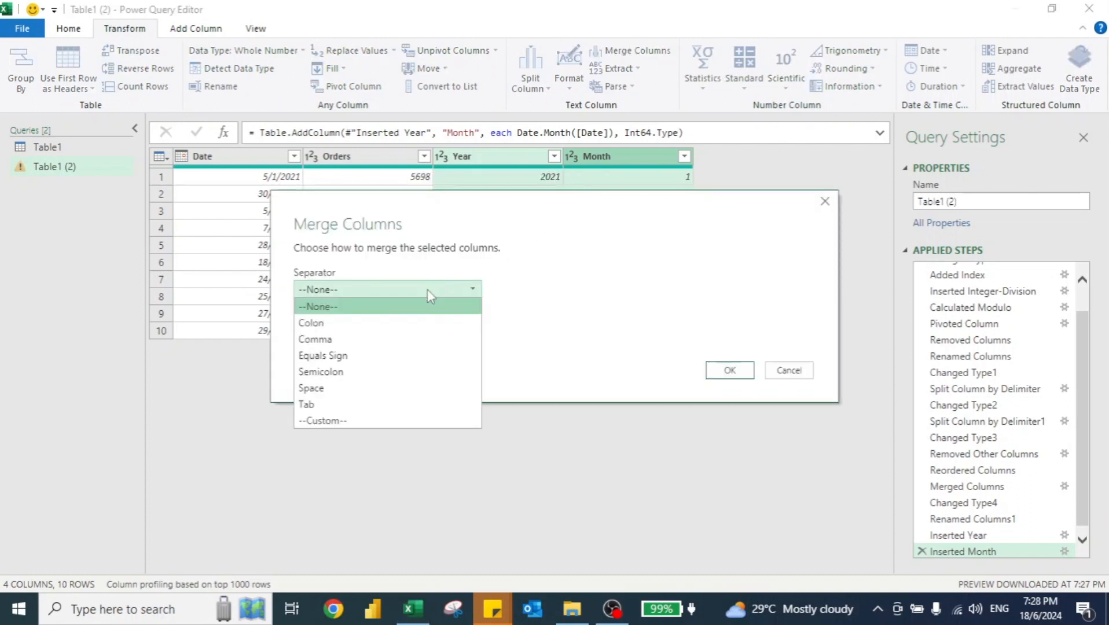
click(330, 421)
click(309, 313)
text(-)
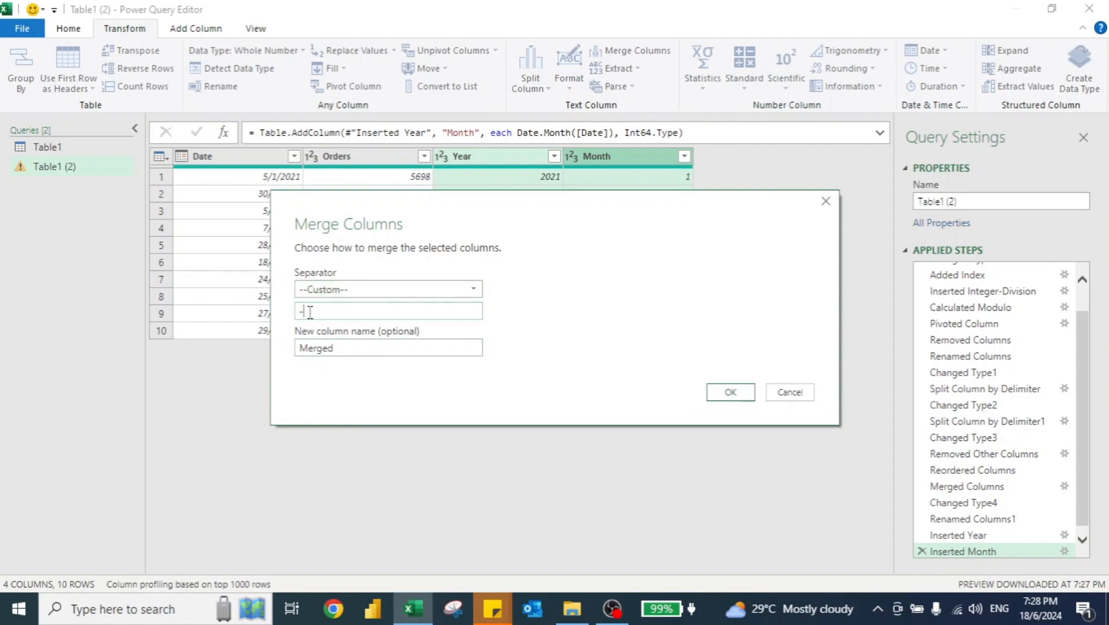
click(729, 392)
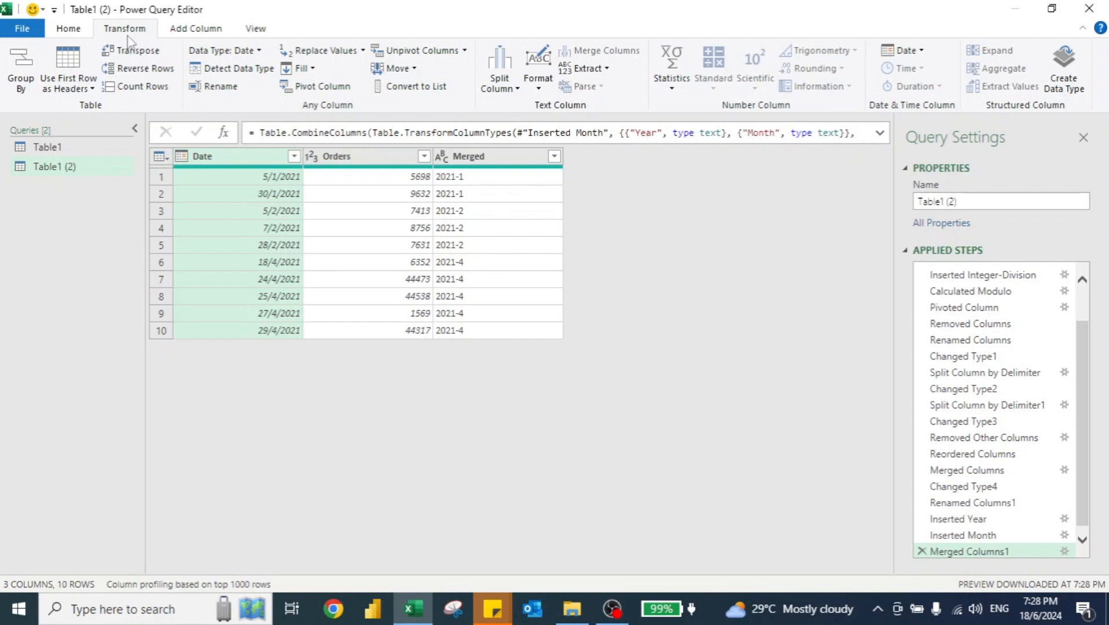
Group the rows by the Merged column, with a new column Max Date holding the Max of Date.
click(14, 67)
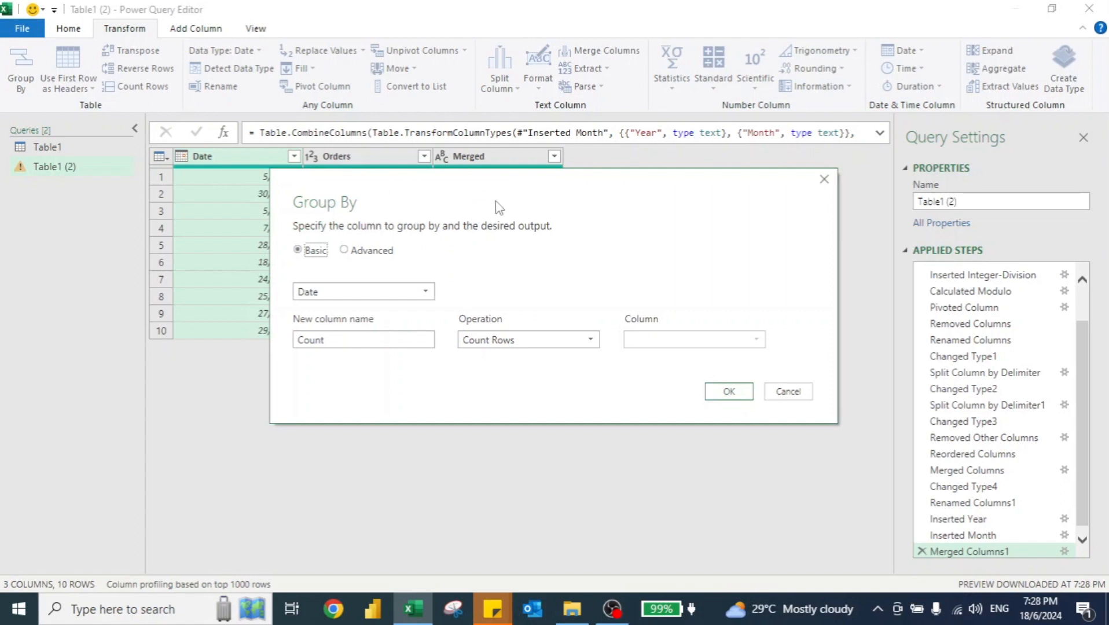
drag(515, 206, 702, 273)
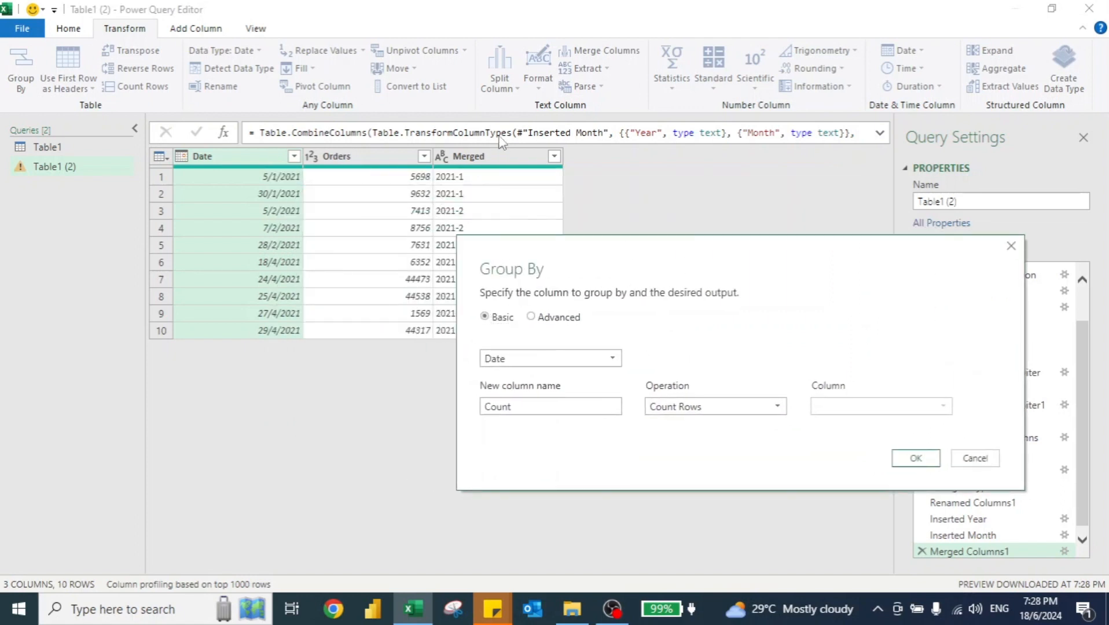
click(601, 358)
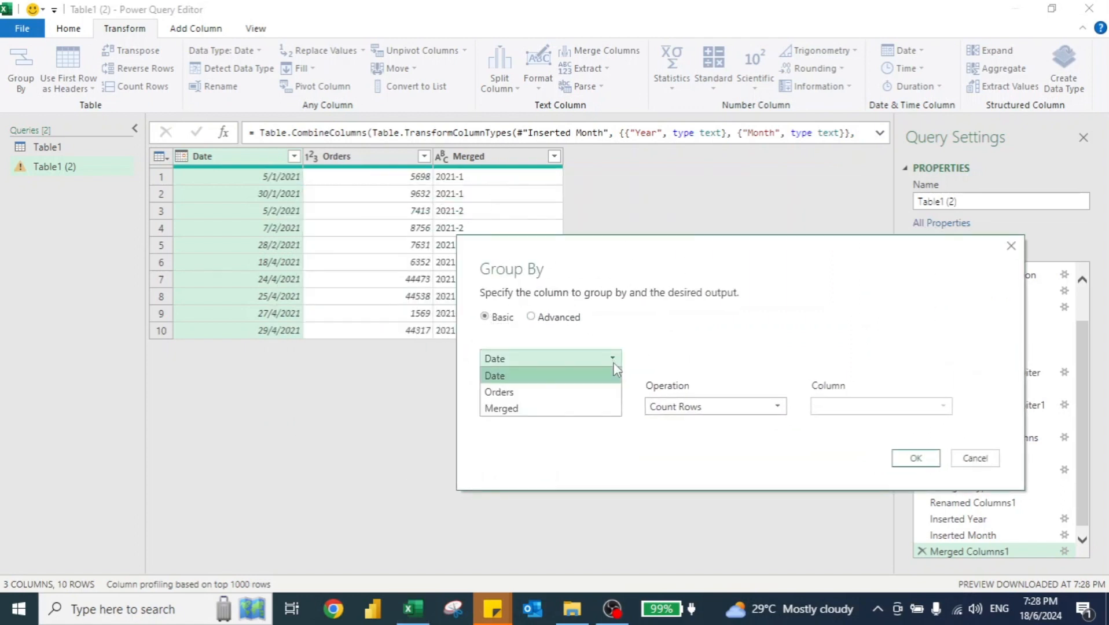
click(559, 408)
click(532, 407)
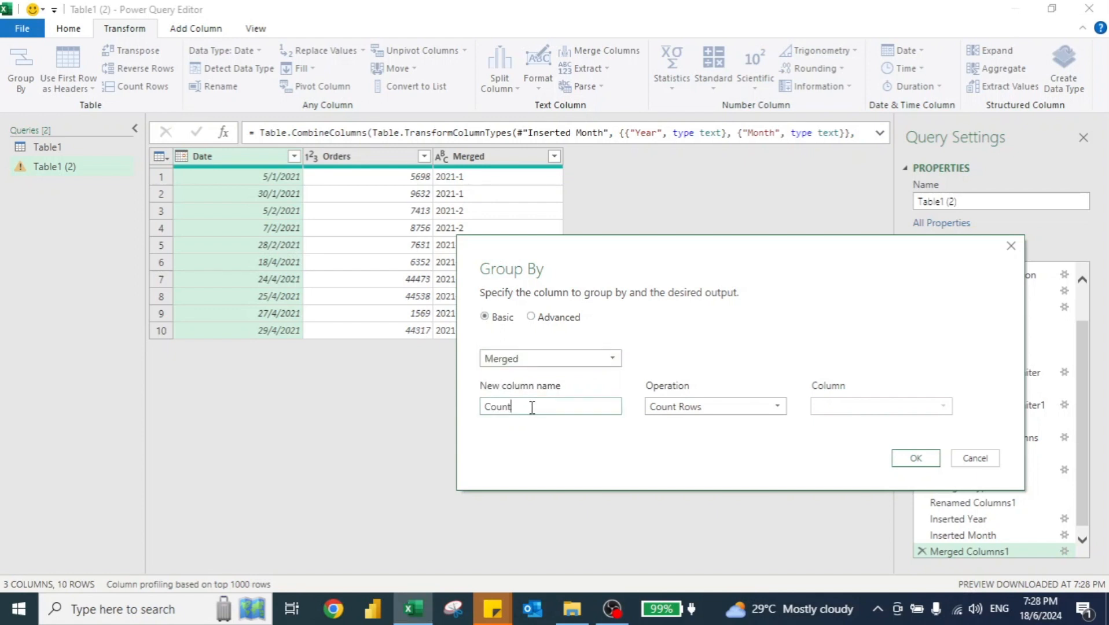
double_click(532, 408)
text(Max Date)
click(776, 406)
click(722, 489)
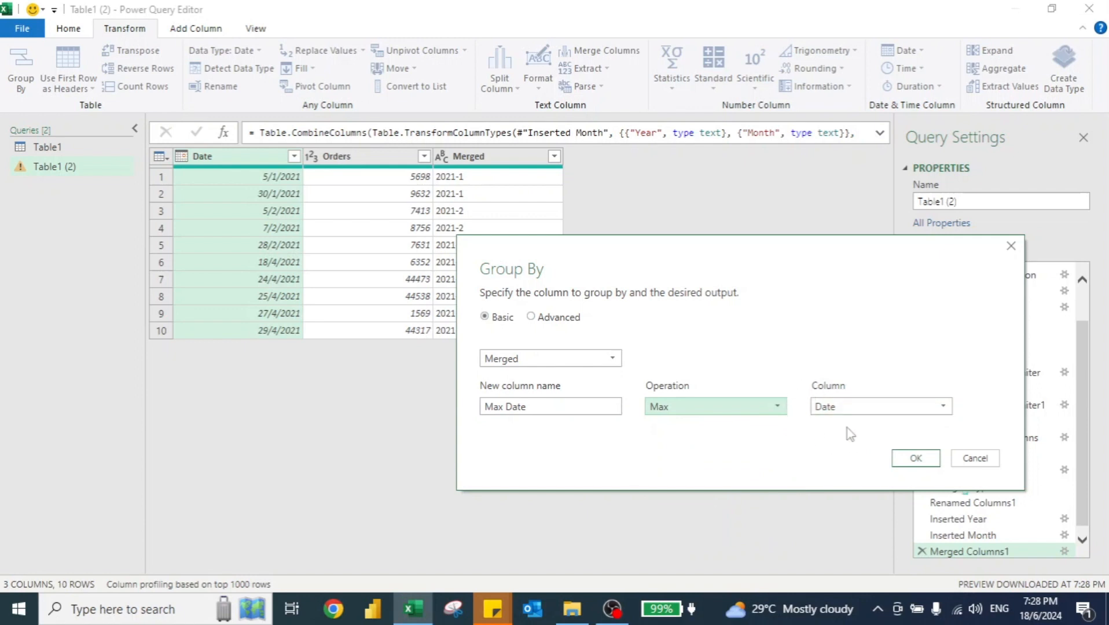
click(925, 465)
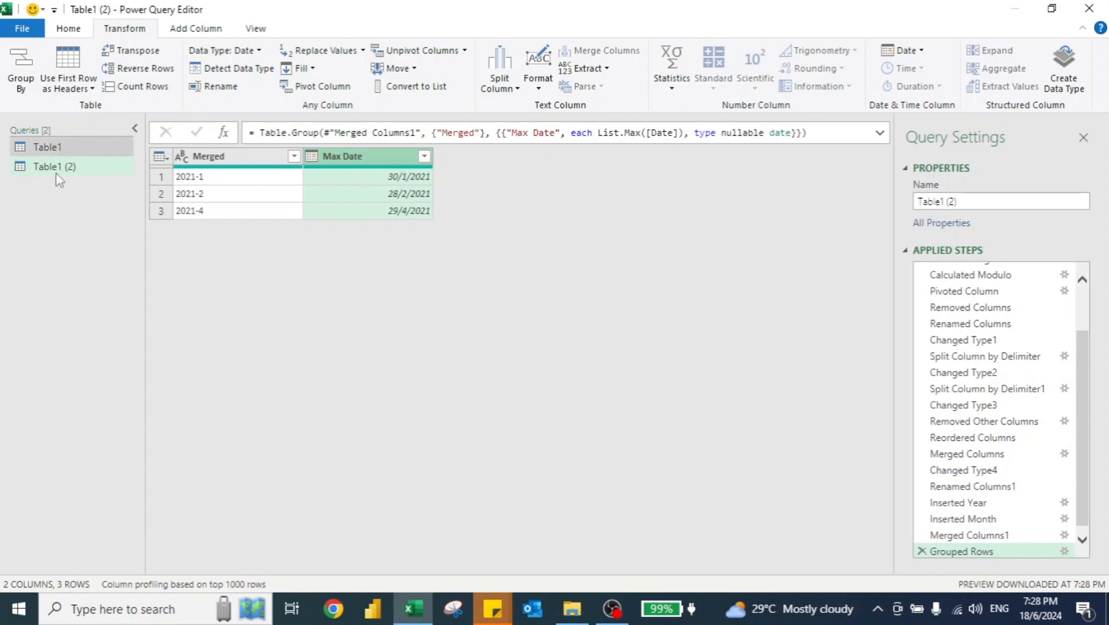
Merge Table1 (2) with Table1 as a new query, matching Max Date to Date with a Left Outer join.
click(79, 35)
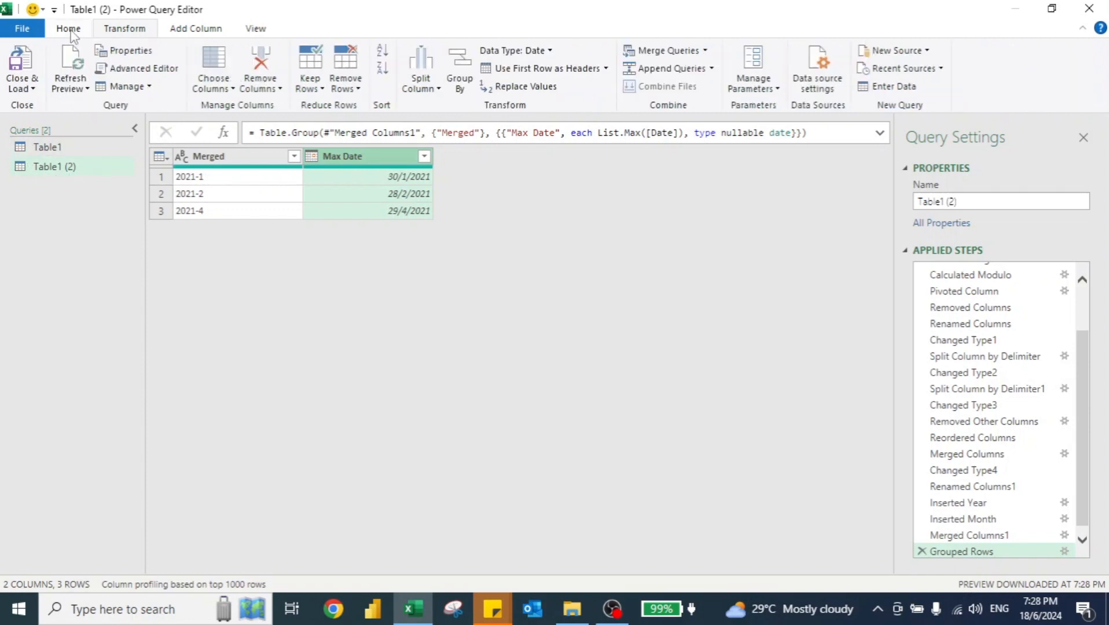
click(705, 51)
click(707, 89)
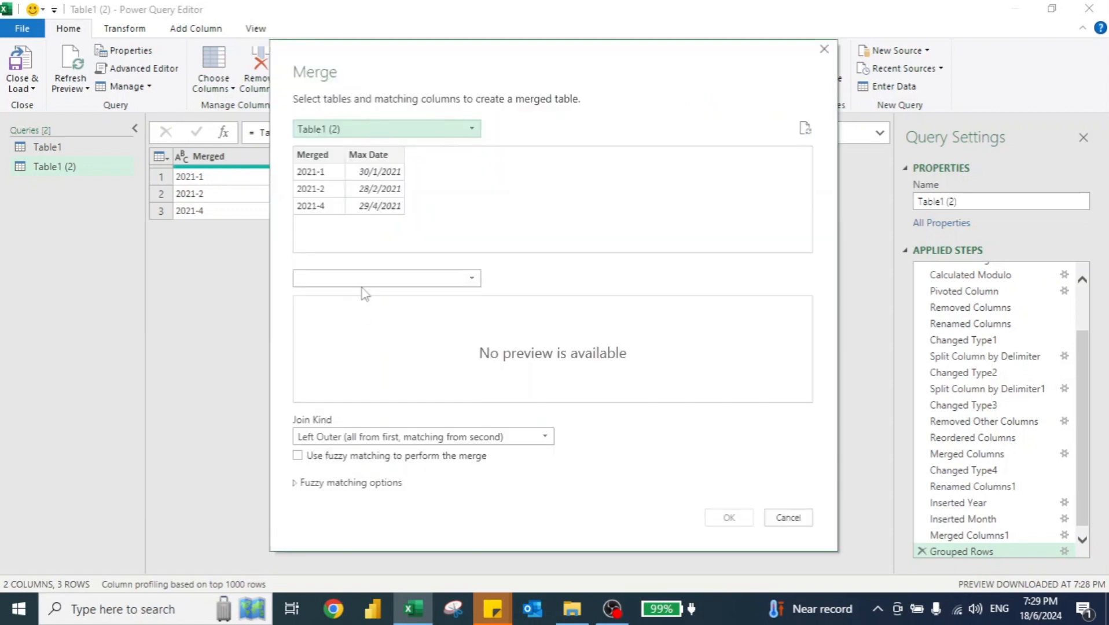
click(449, 280)
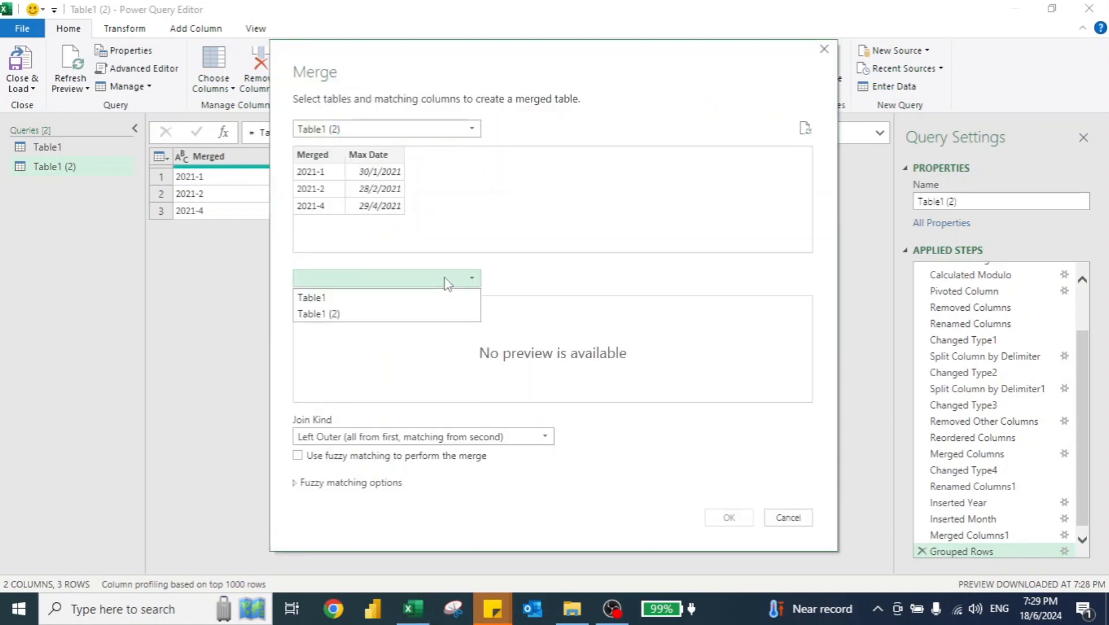
click(391, 297)
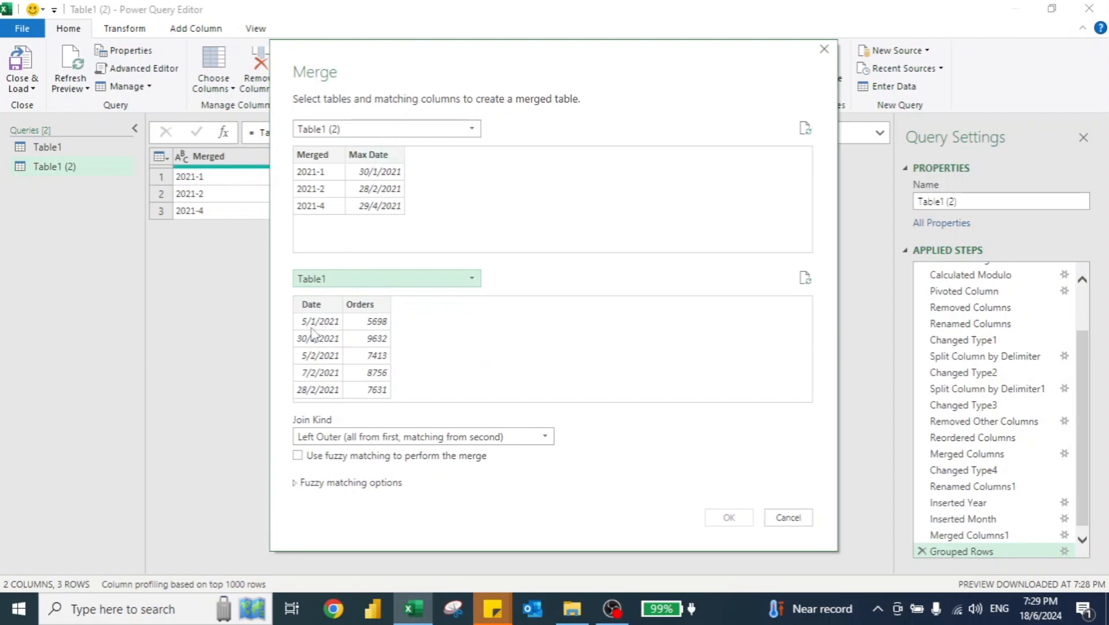
click(375, 157)
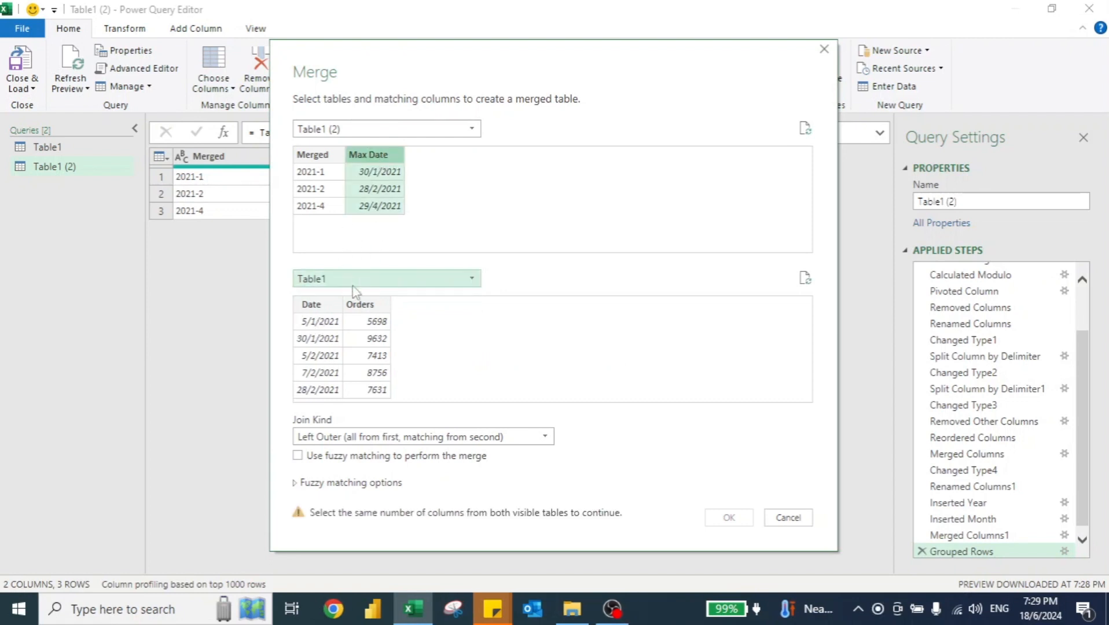
click(321, 305)
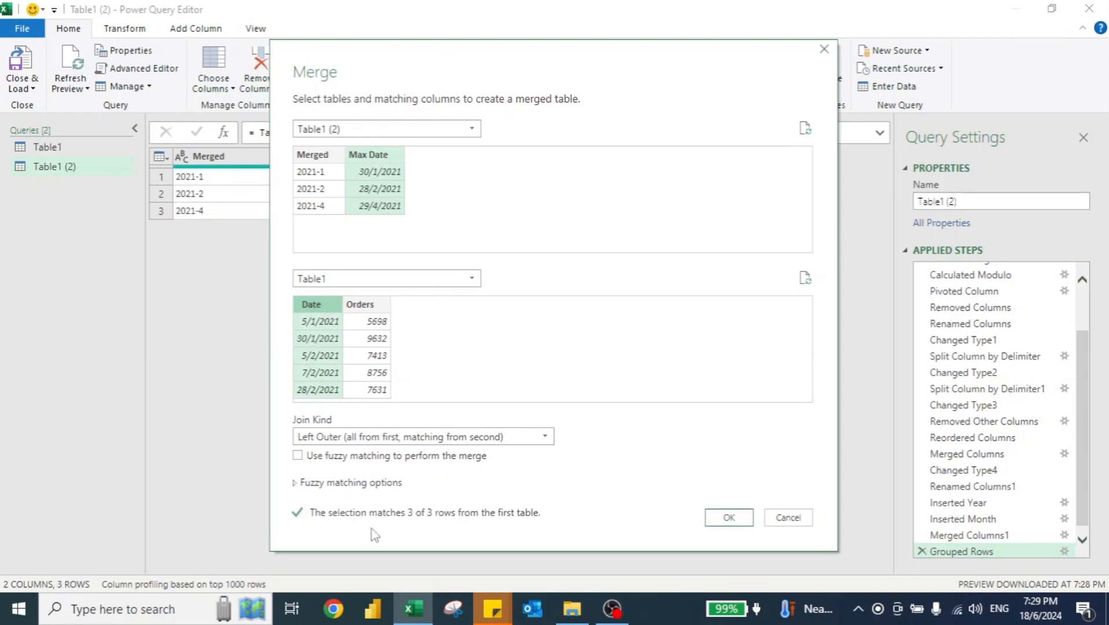
click(718, 518)
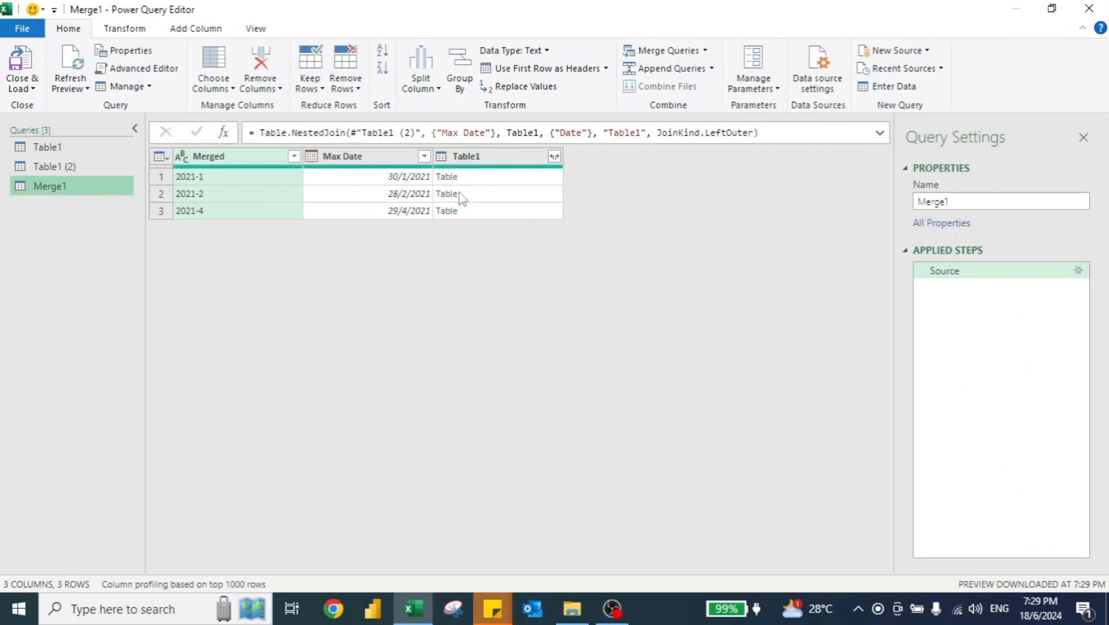
Expand only Orders from the nested Table1 column without the original name prefix, and remove the Merged column.
click(555, 157)
click(554, 157)
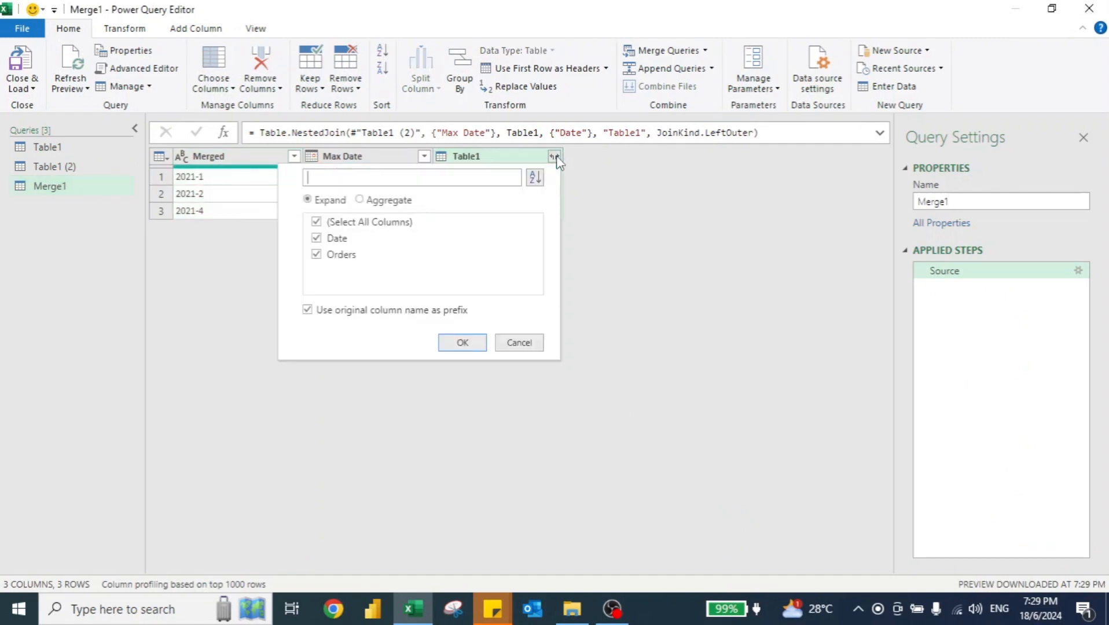
click(317, 238)
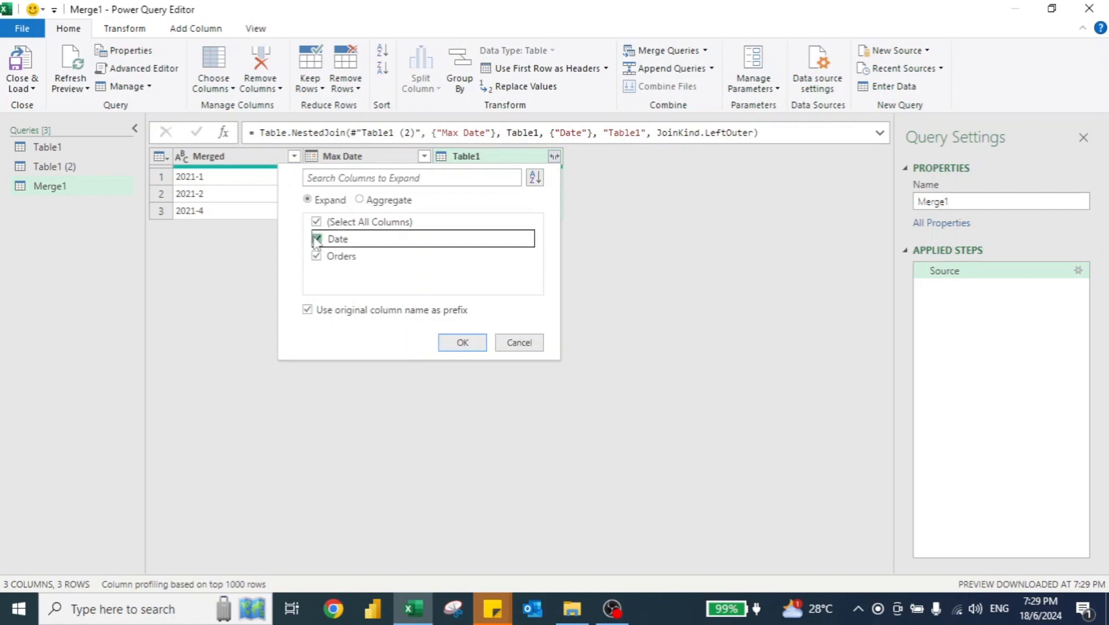
click(345, 314)
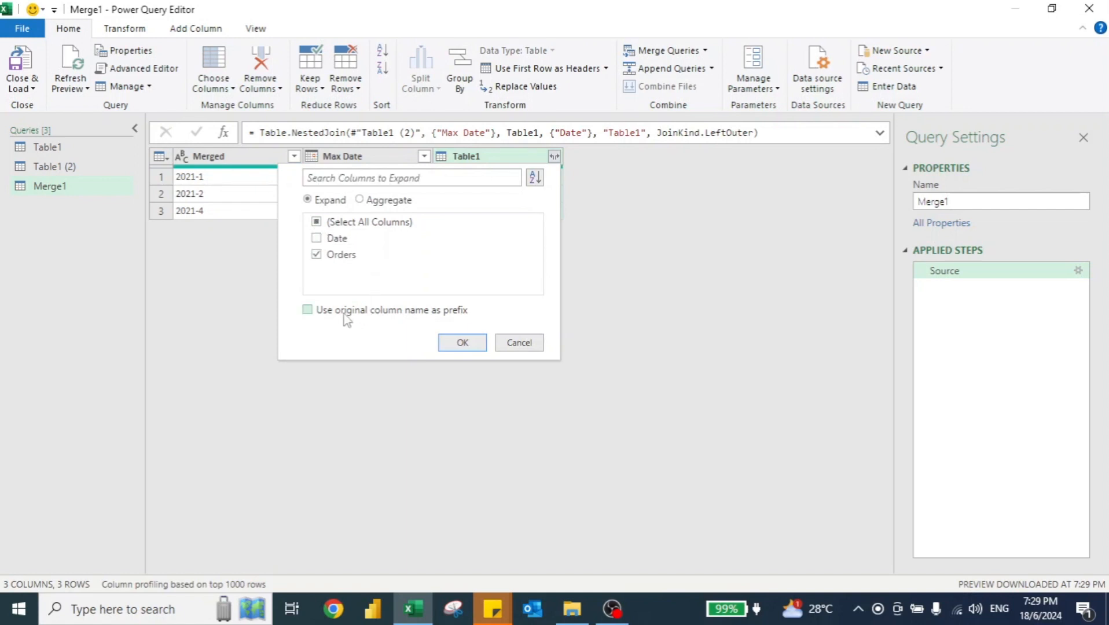
click(459, 342)
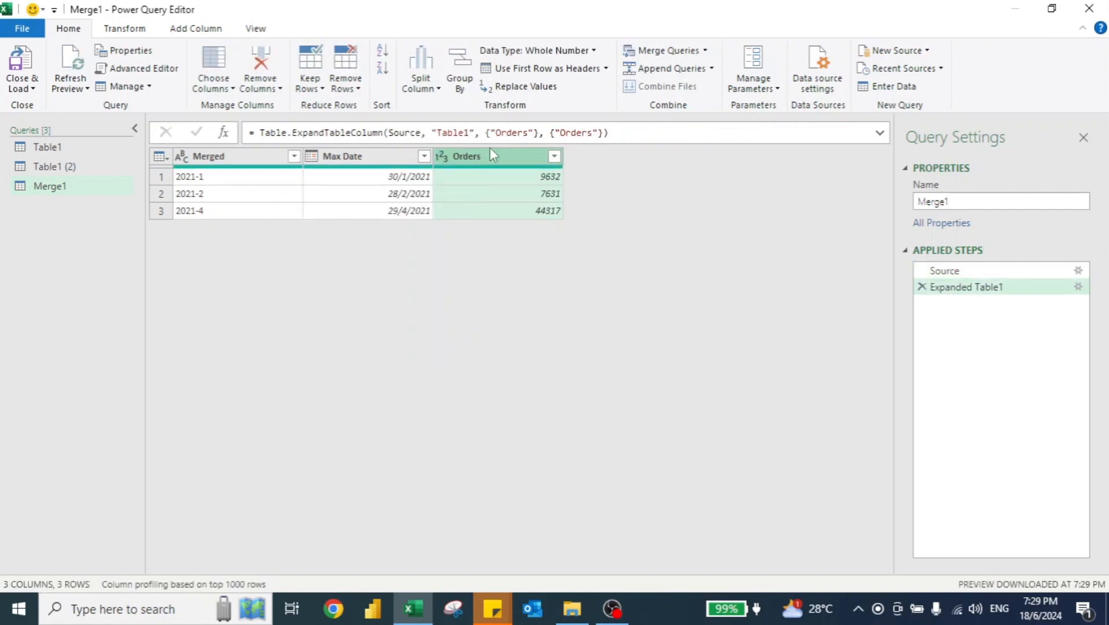
click(219, 152)
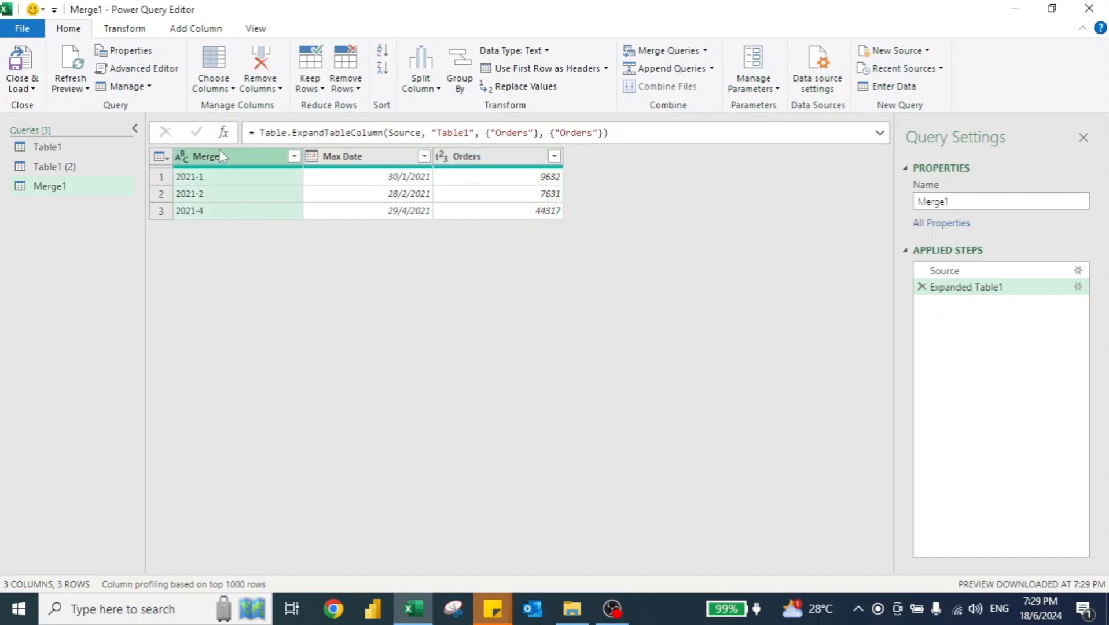
key(Delete)
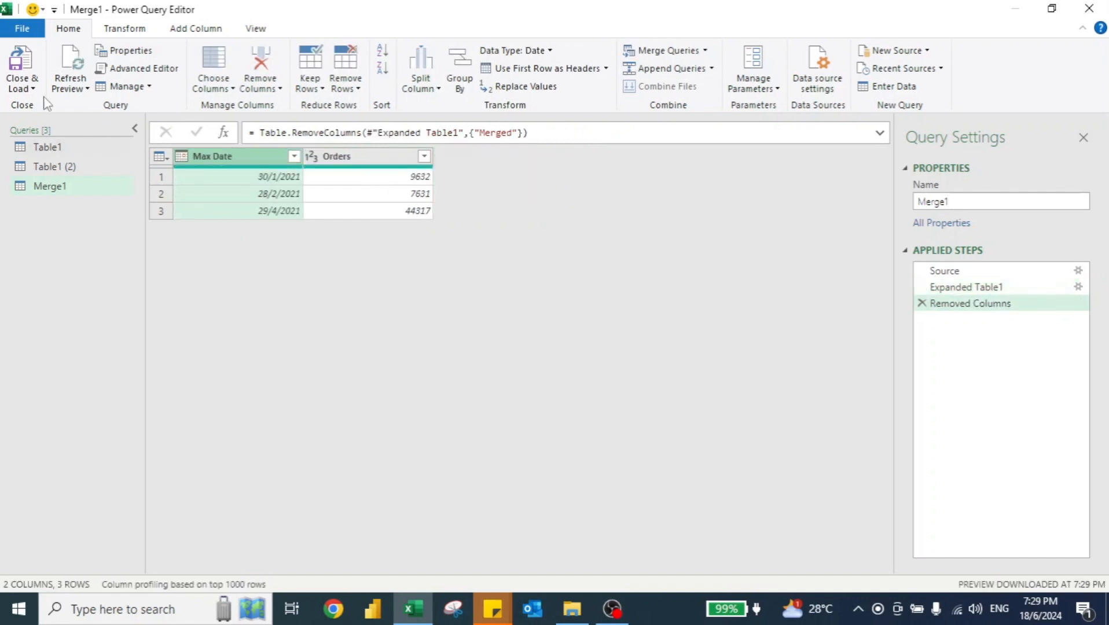
Close the query editor and load the queries to the workbook as connections only.
click(32, 91)
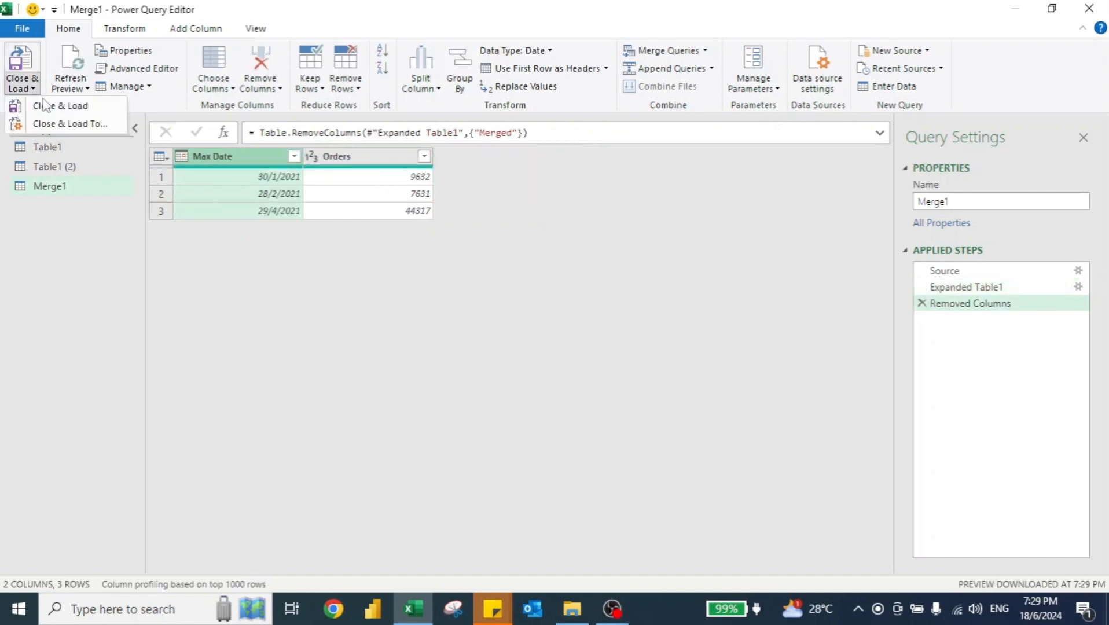
click(55, 123)
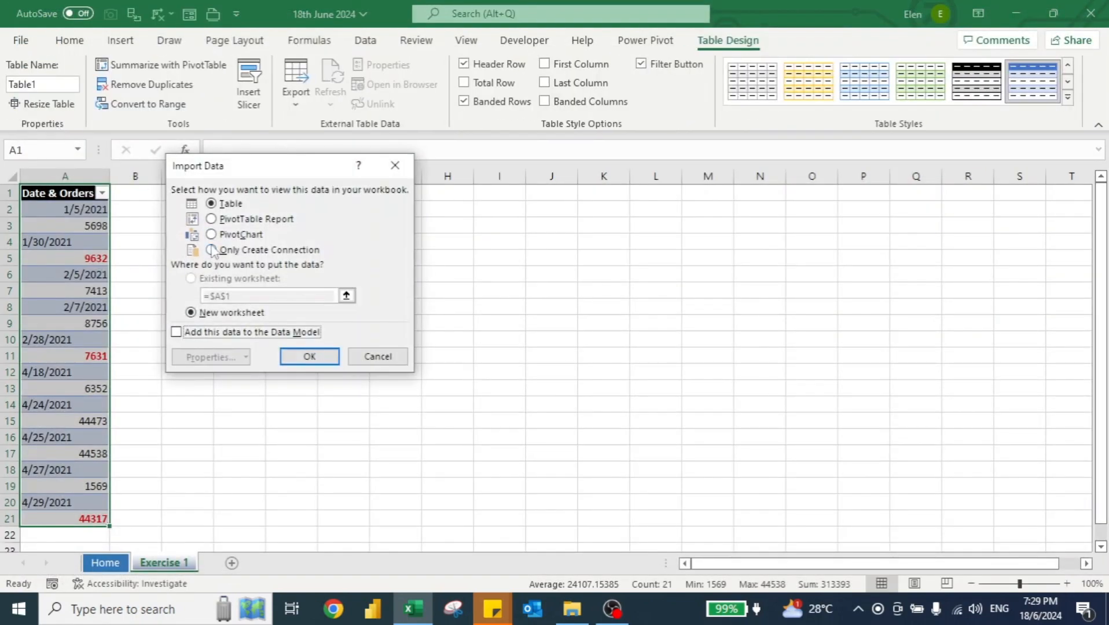
click(212, 250)
click(305, 354)
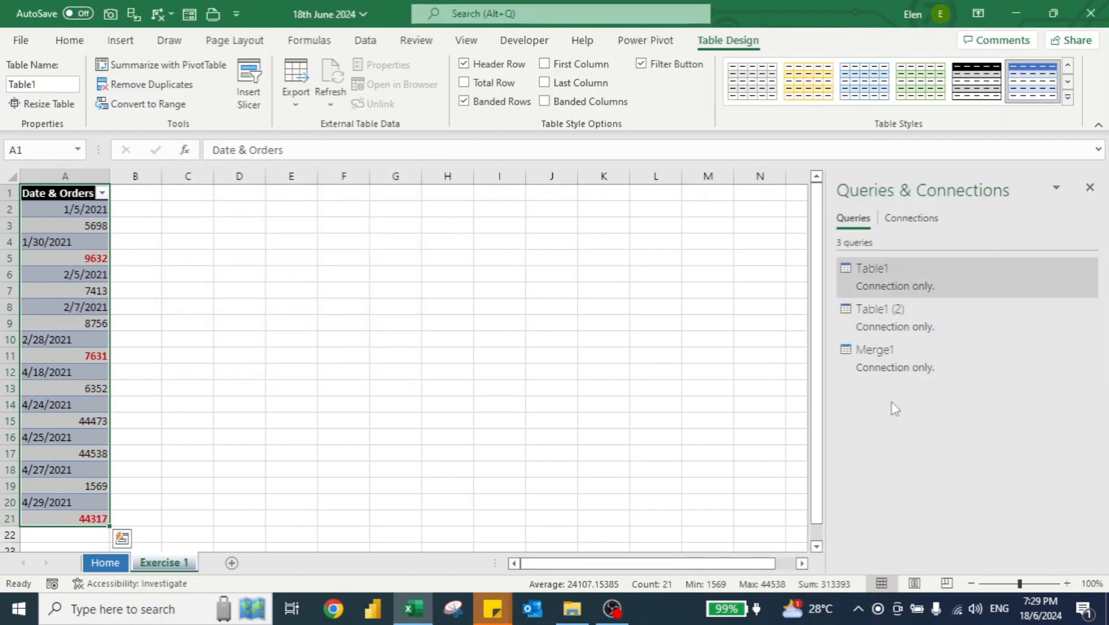
Load the Merge1 query as a table in the existing worksheet, starting at cell D1 of Exercise 1.
mouse_move(909, 352)
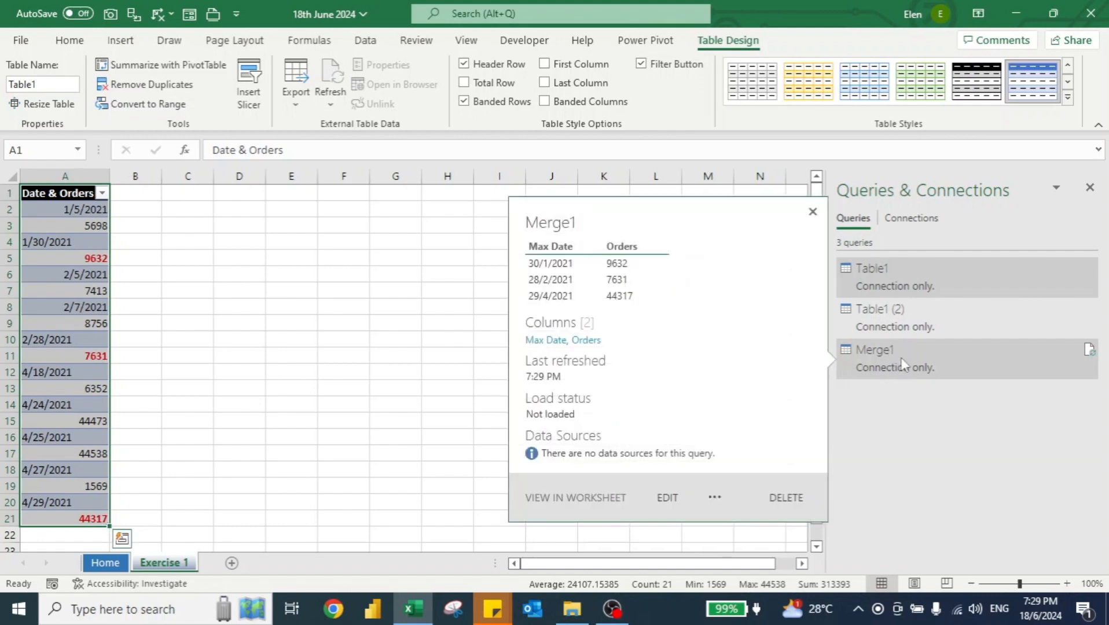
click(929, 362)
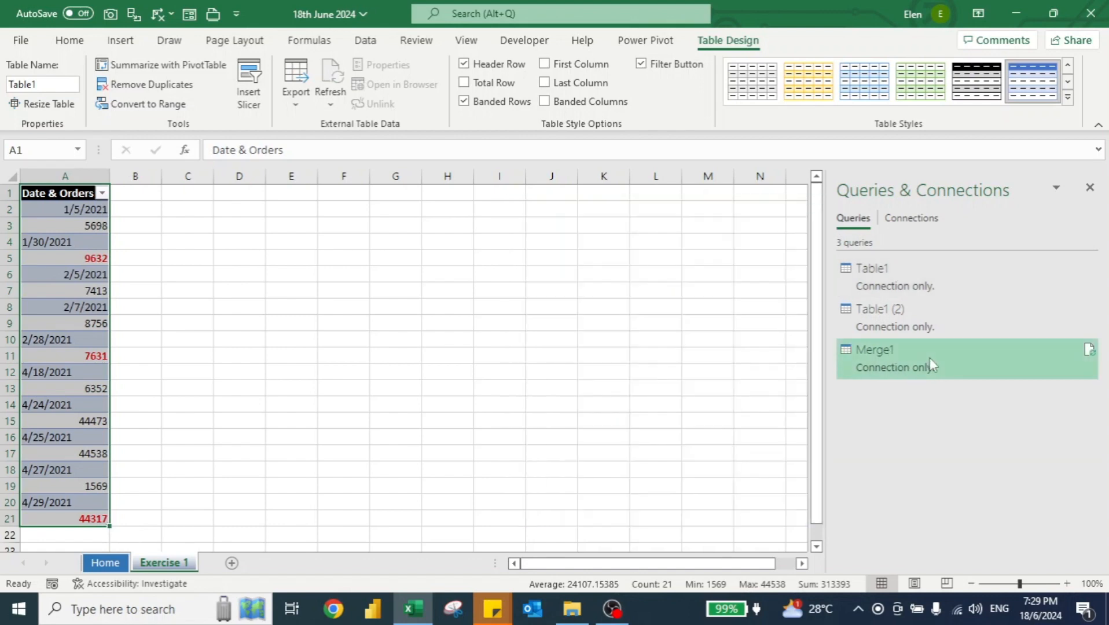
right_click(929, 358)
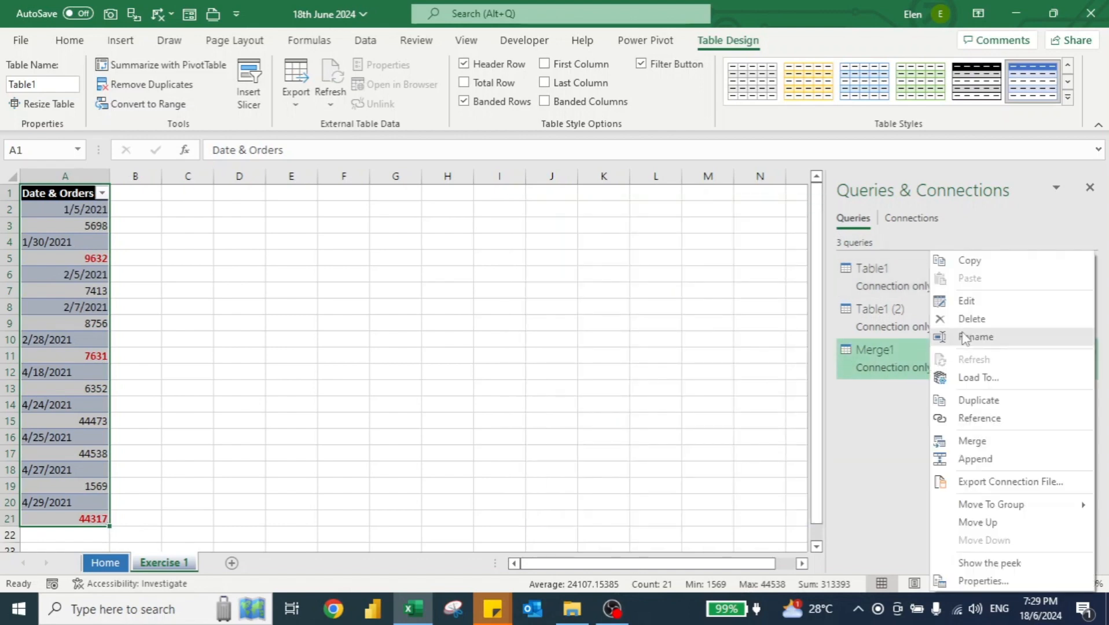
click(990, 377)
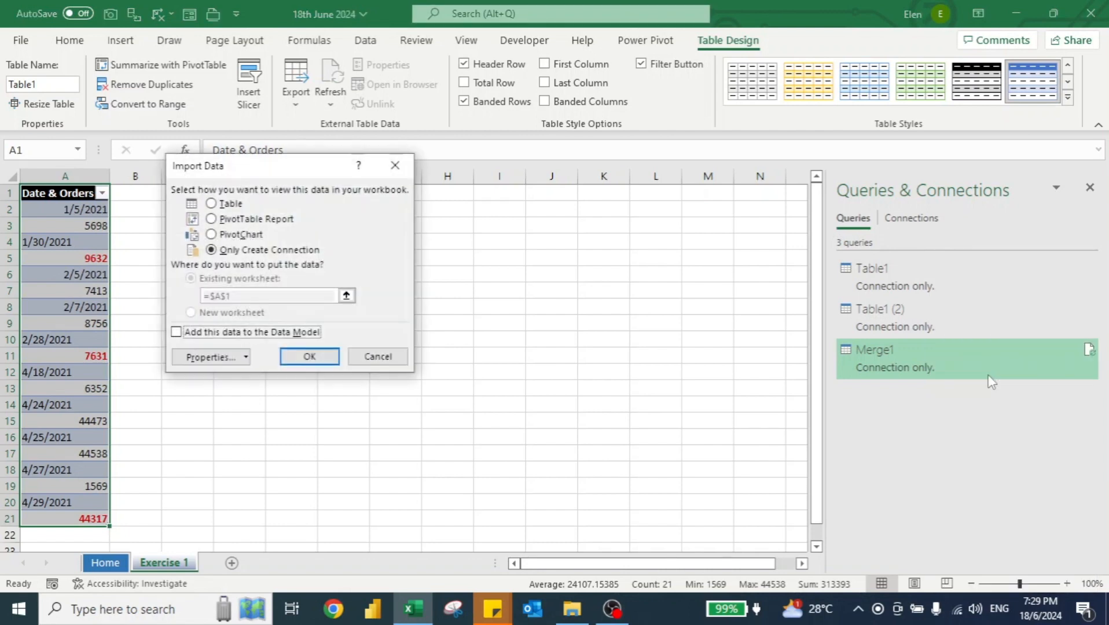
click(227, 204)
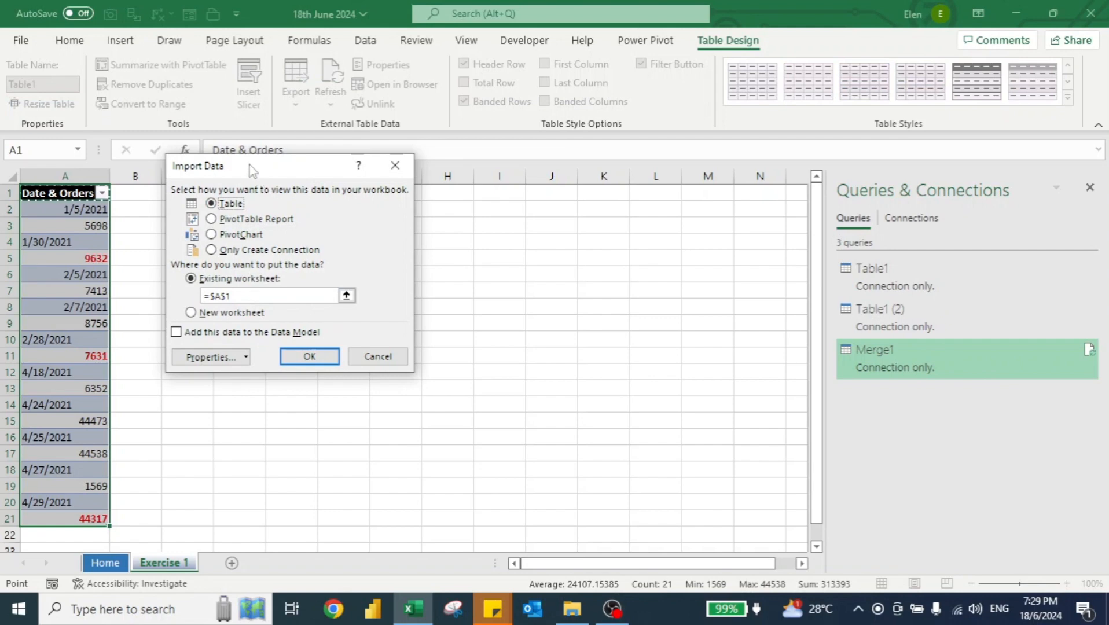
drag(251, 169, 418, 202)
click(239, 196)
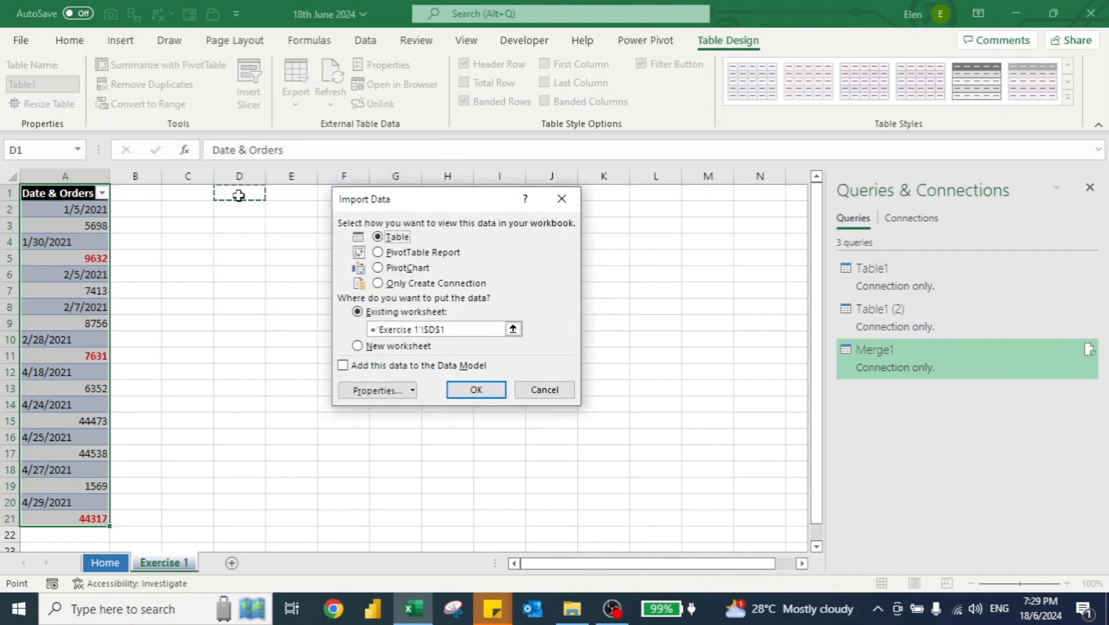
click(475, 390)
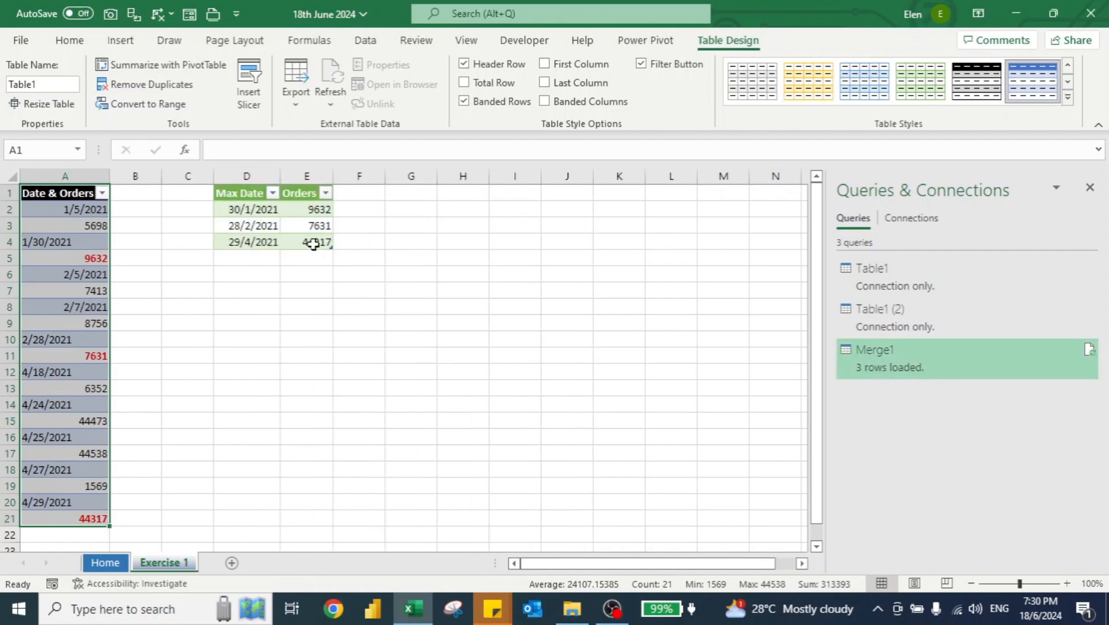
Add the text date 5/1/2021 and the order value 123 below the last entry of the Date & Orders table.
click(56, 514)
key(Down)
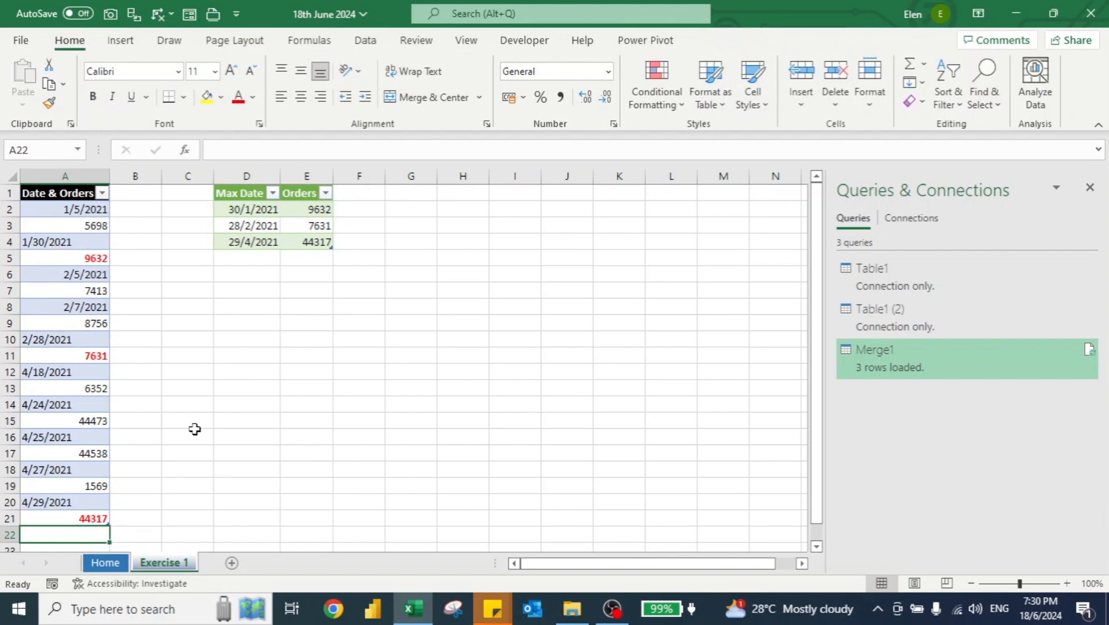
text('5/)
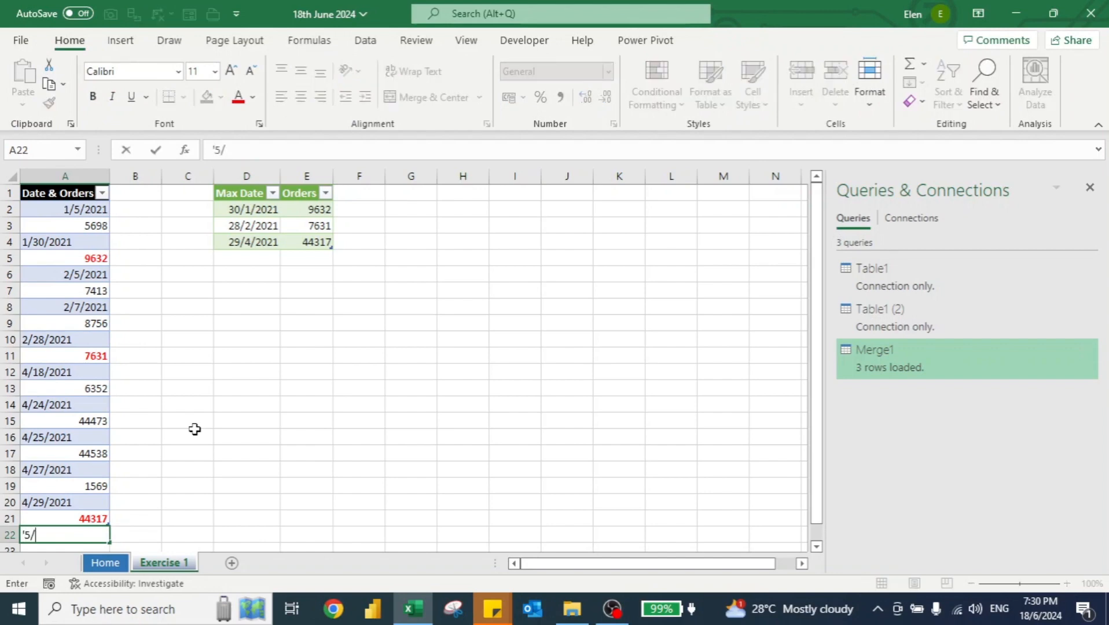
text(1/2021)
key(Return)
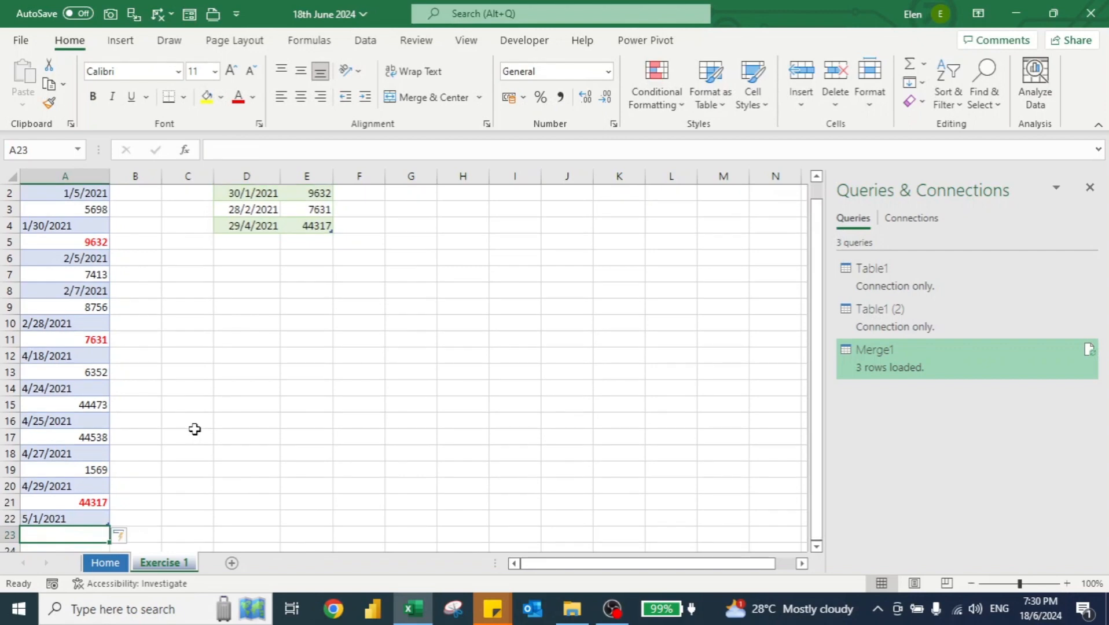
text(123)
key(Return)
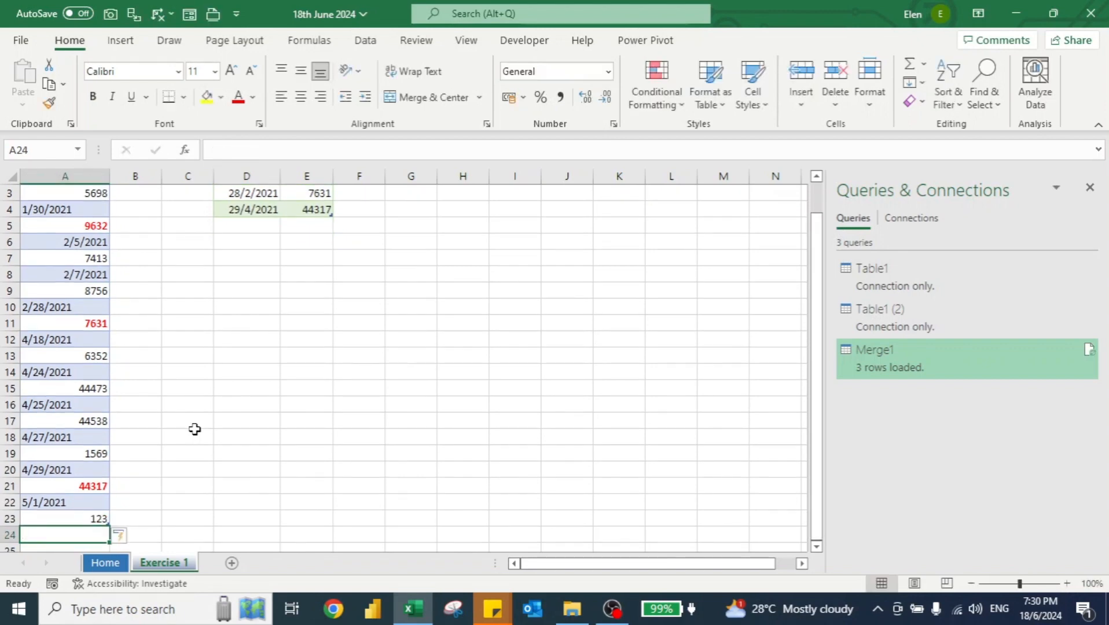
Append the text date 5/31/2021 in A24 and the order value 345 in A25.
text('5/)
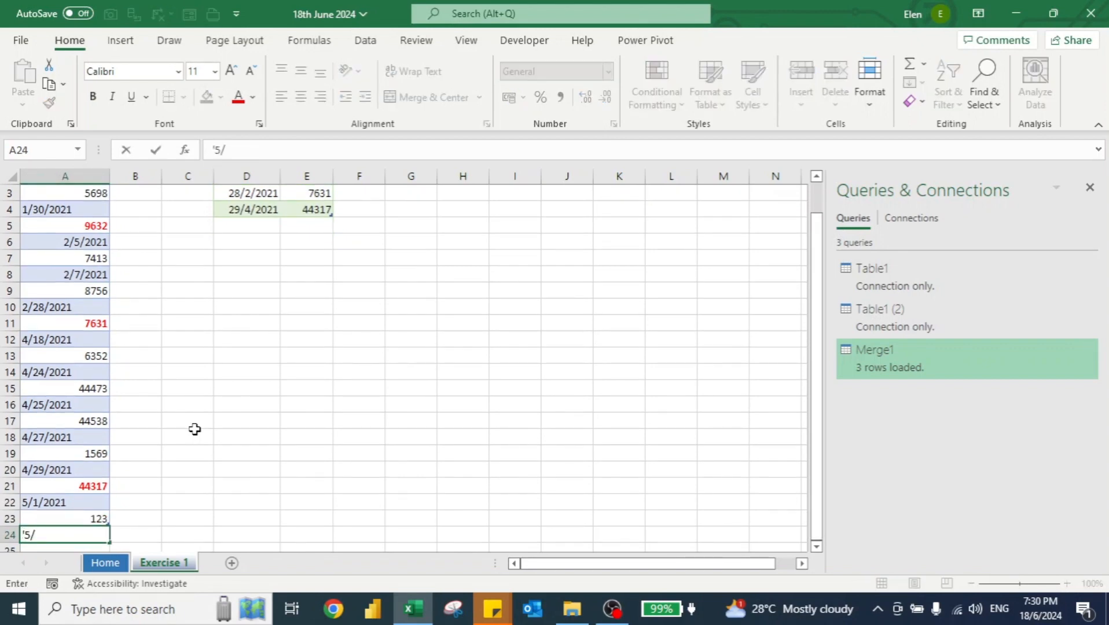
text(31/2021)
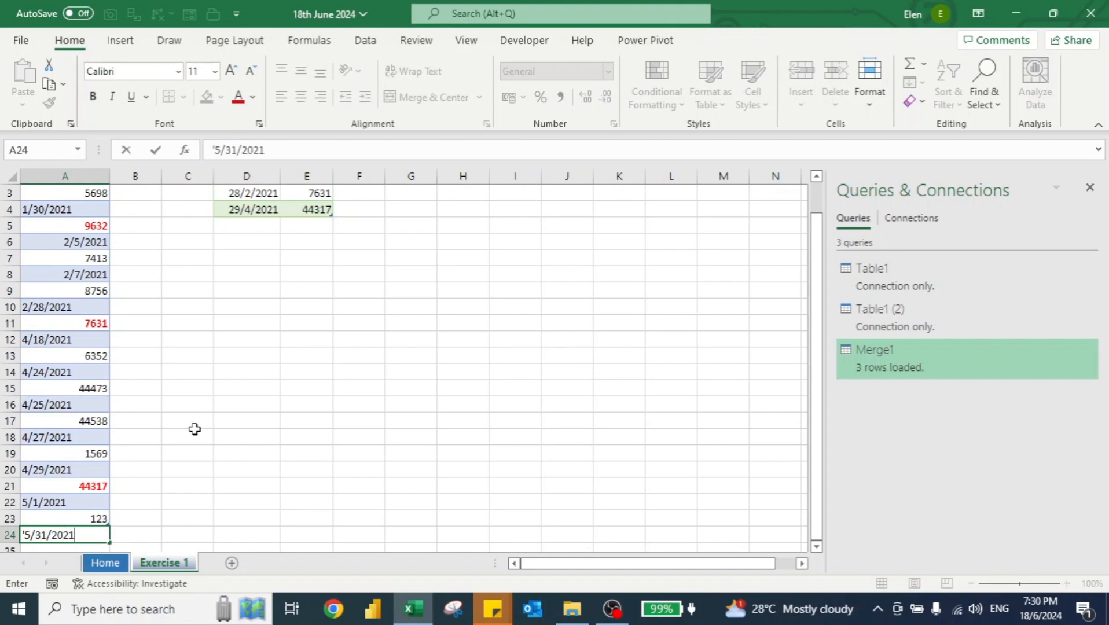
key(Return)
text(345)
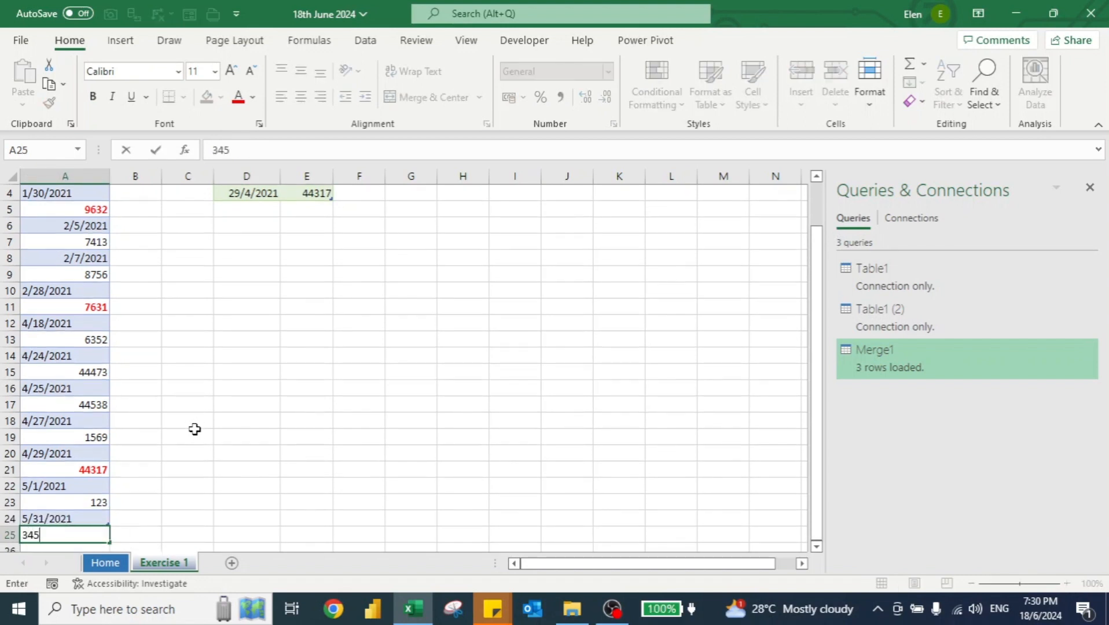
key(Return)
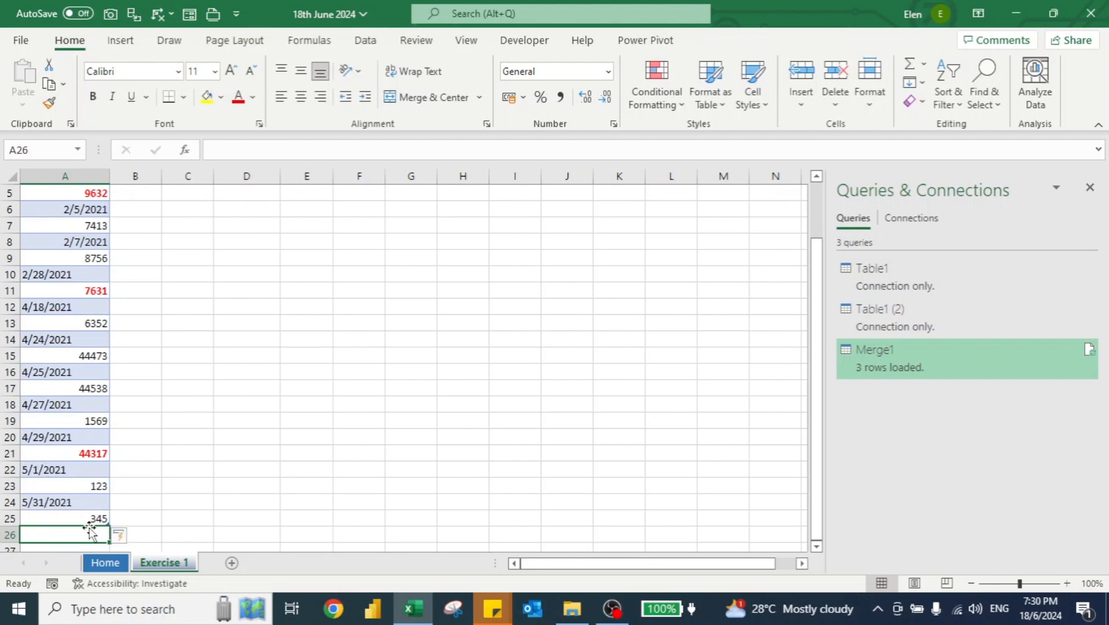
Check the new month-end entry in the source table, and refresh the loaded Max Date and Orders table.
click(67, 502)
key(shift+Down)
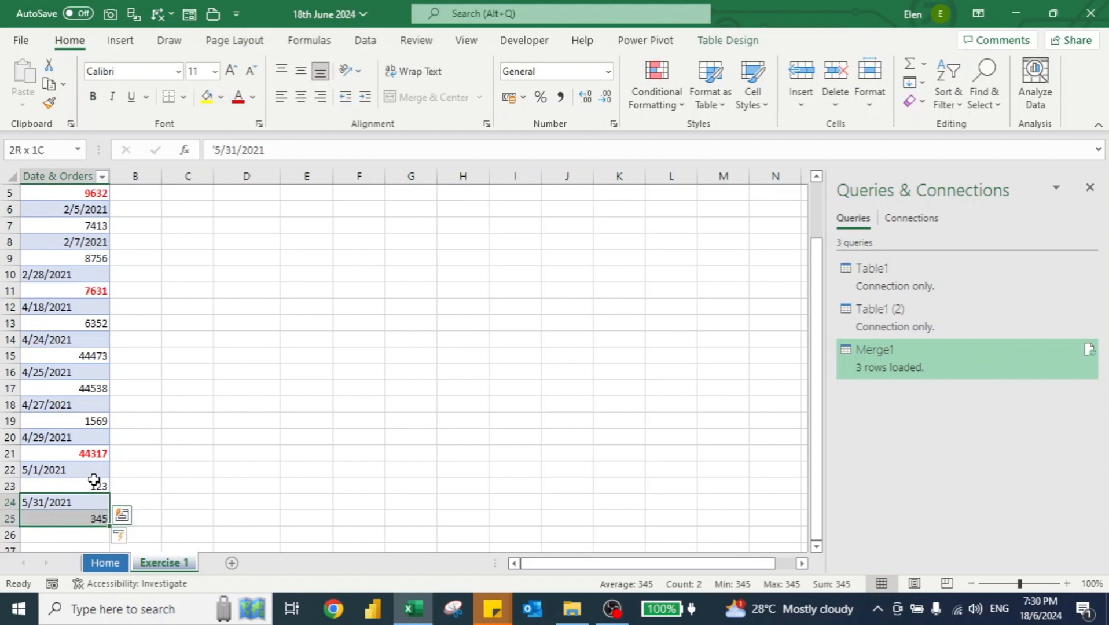
scroll(94, 476, up, 2)
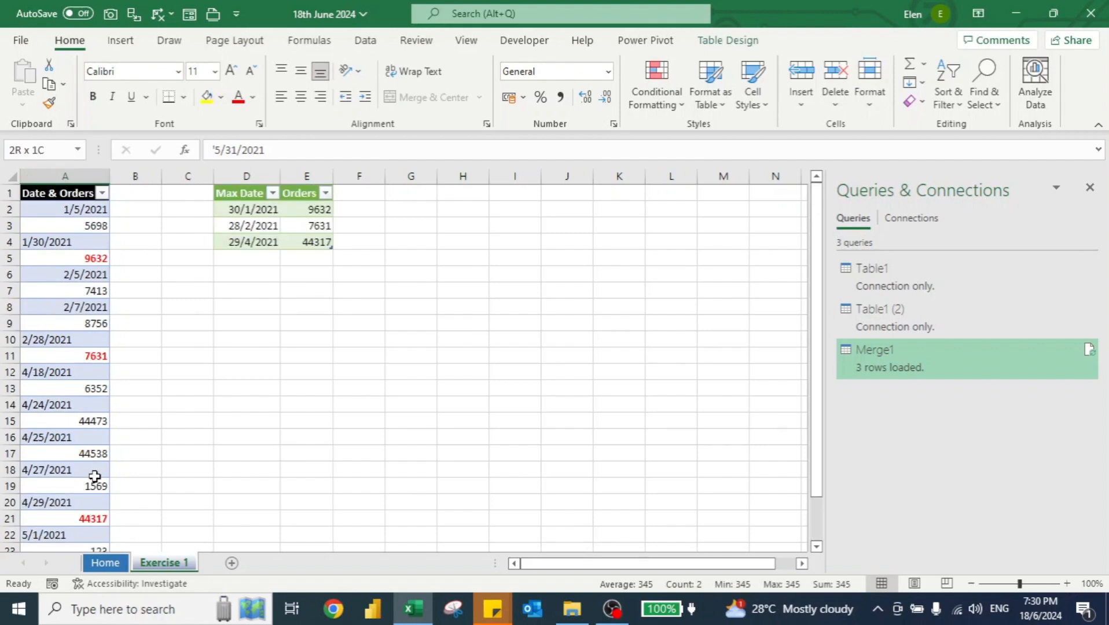
click(285, 211)
right_click(300, 209)
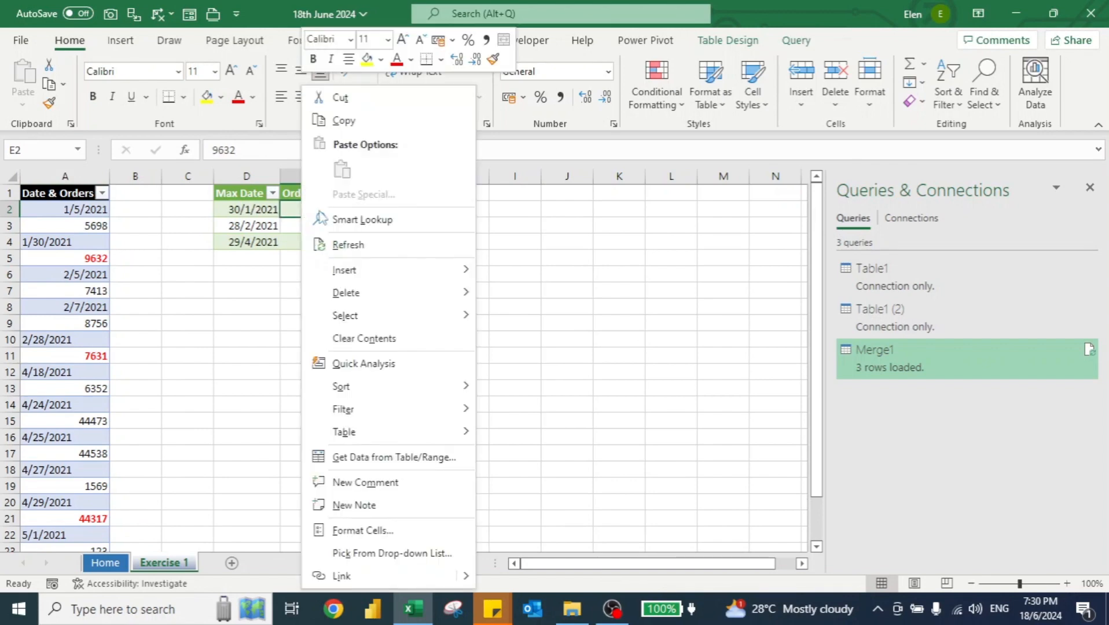
click(364, 256)
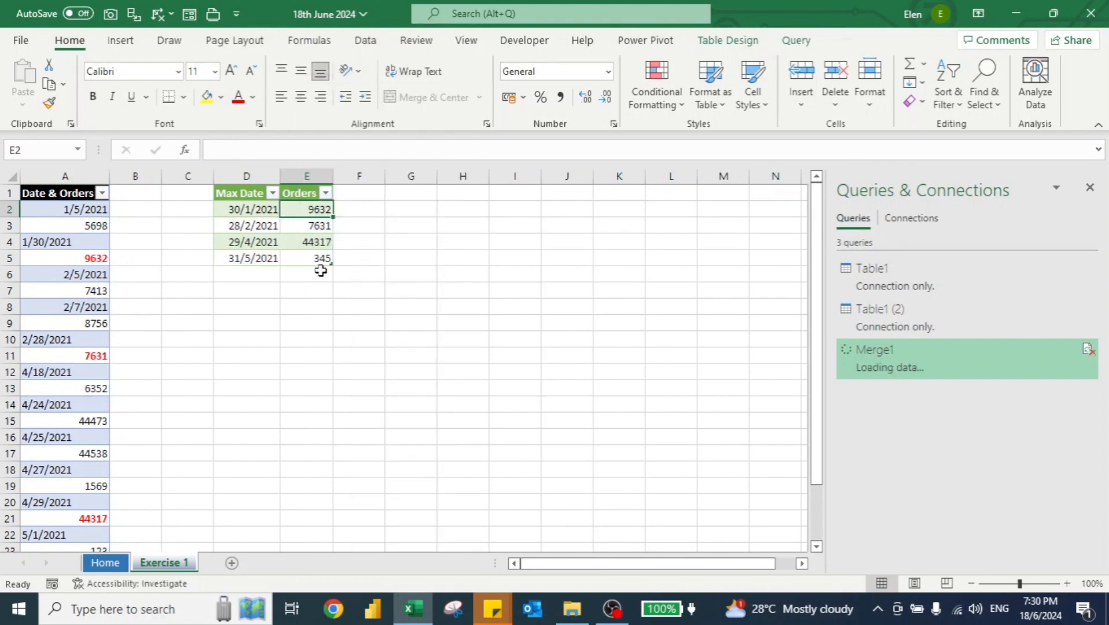